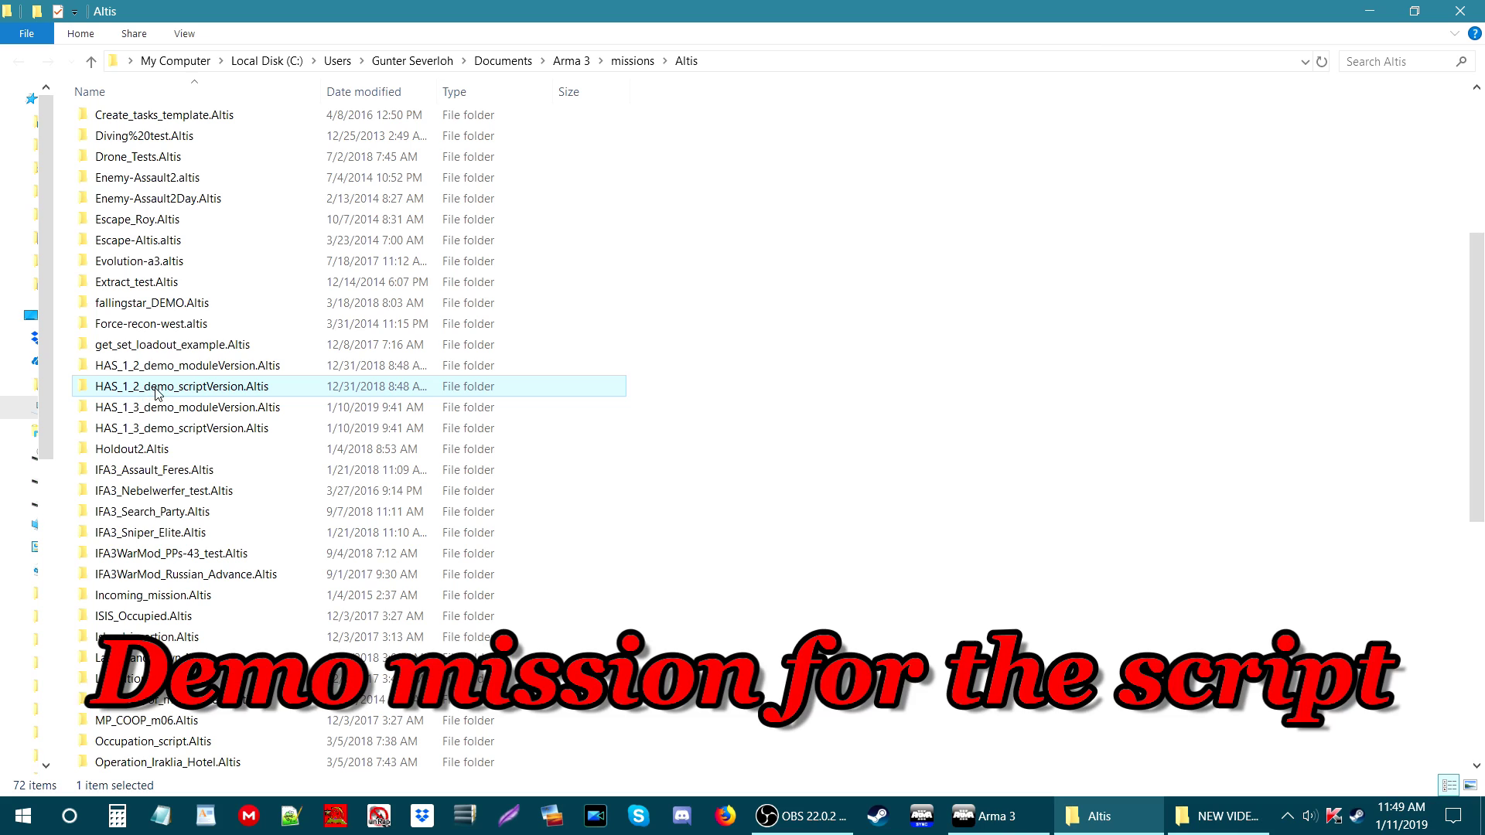
Step: Browse into HAS_1_2_demo_scriptVersion.Altis > HAS and open userConfig.sqf in Notepad++
double_click(244, 389, "ctrl")
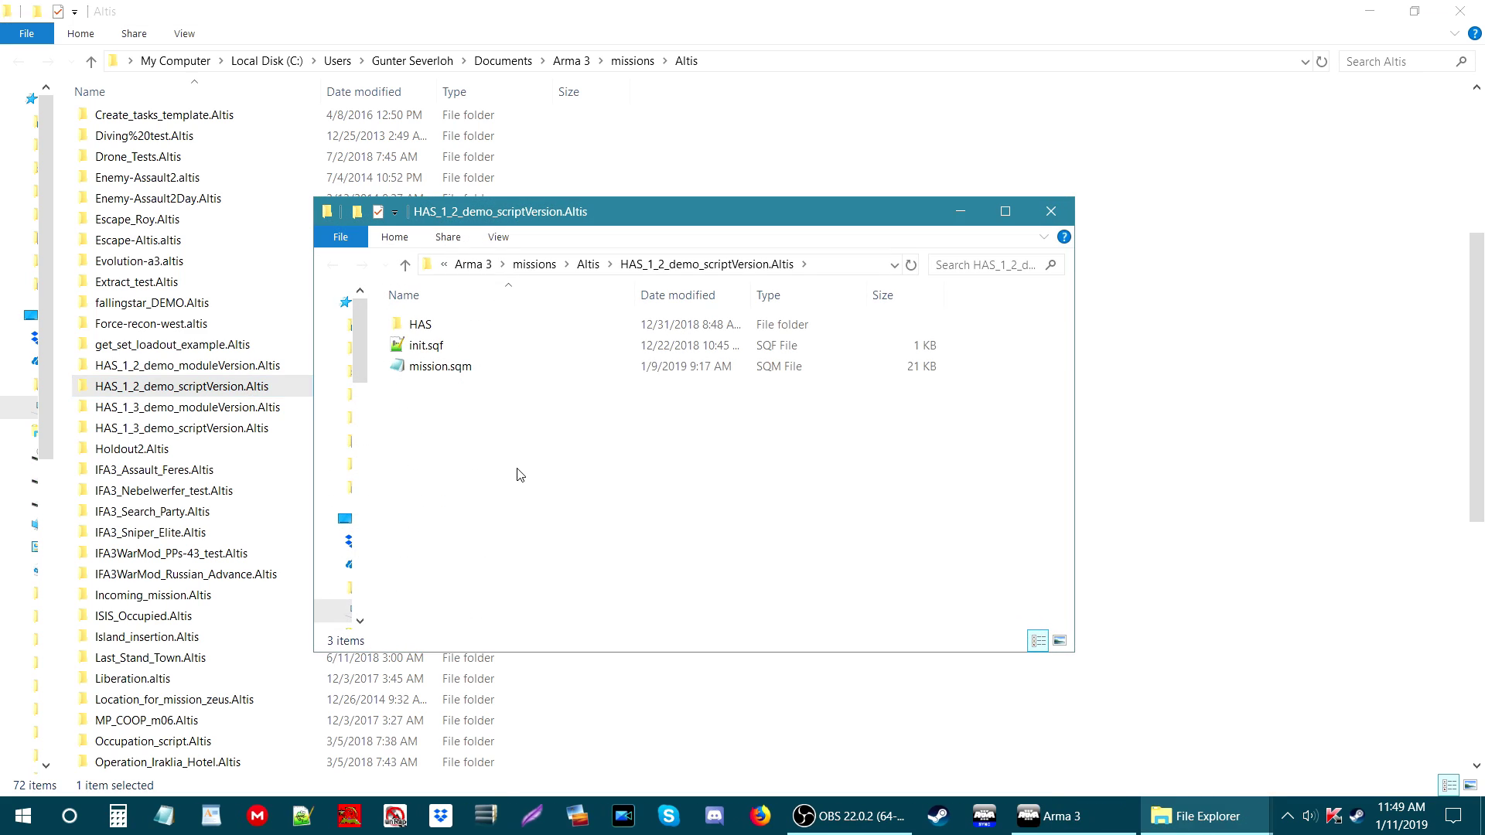
double_click(452, 330)
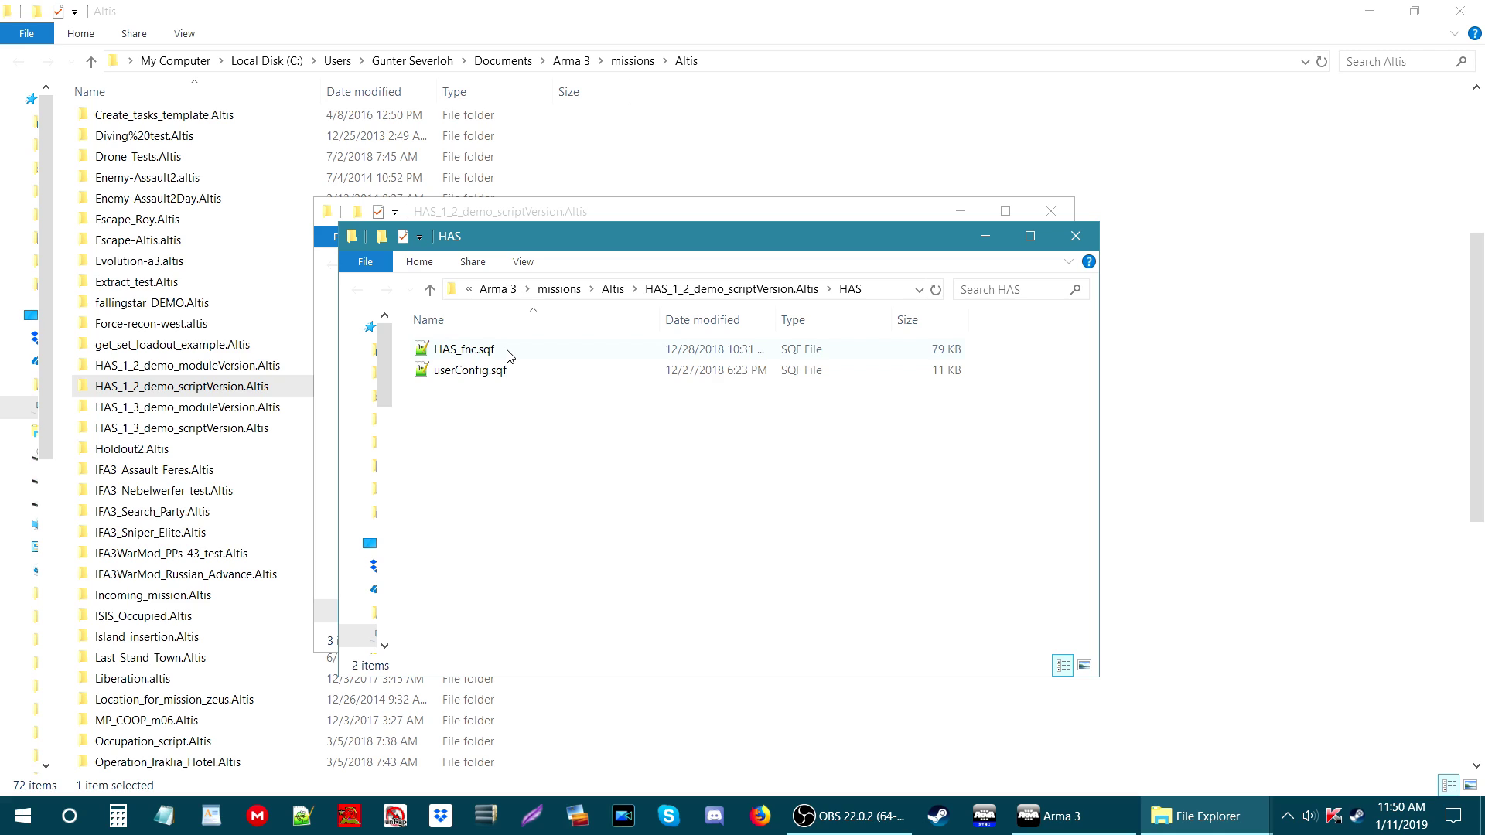
left_click(487, 375)
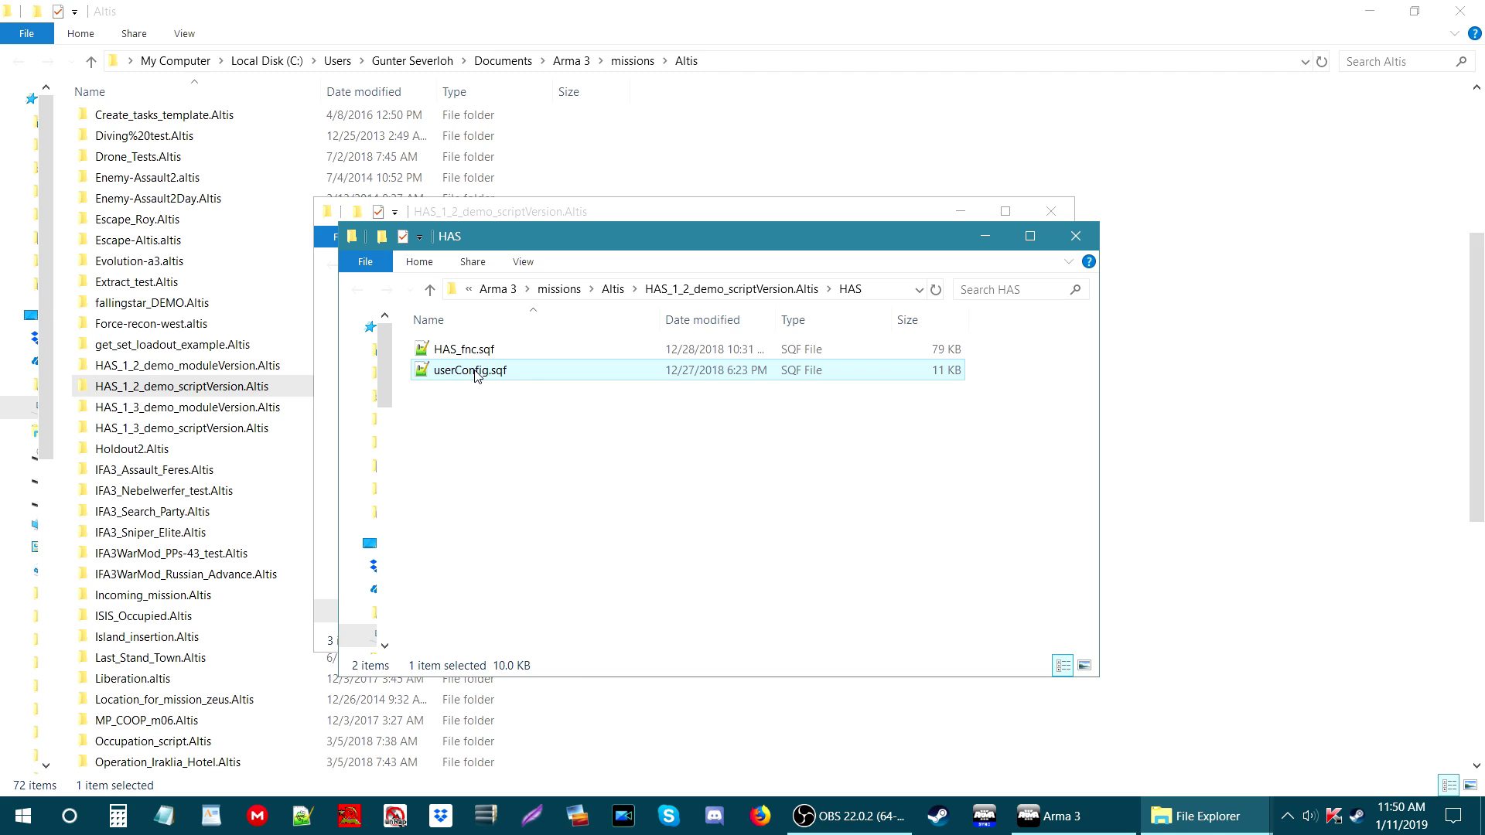
double_click(473, 370)
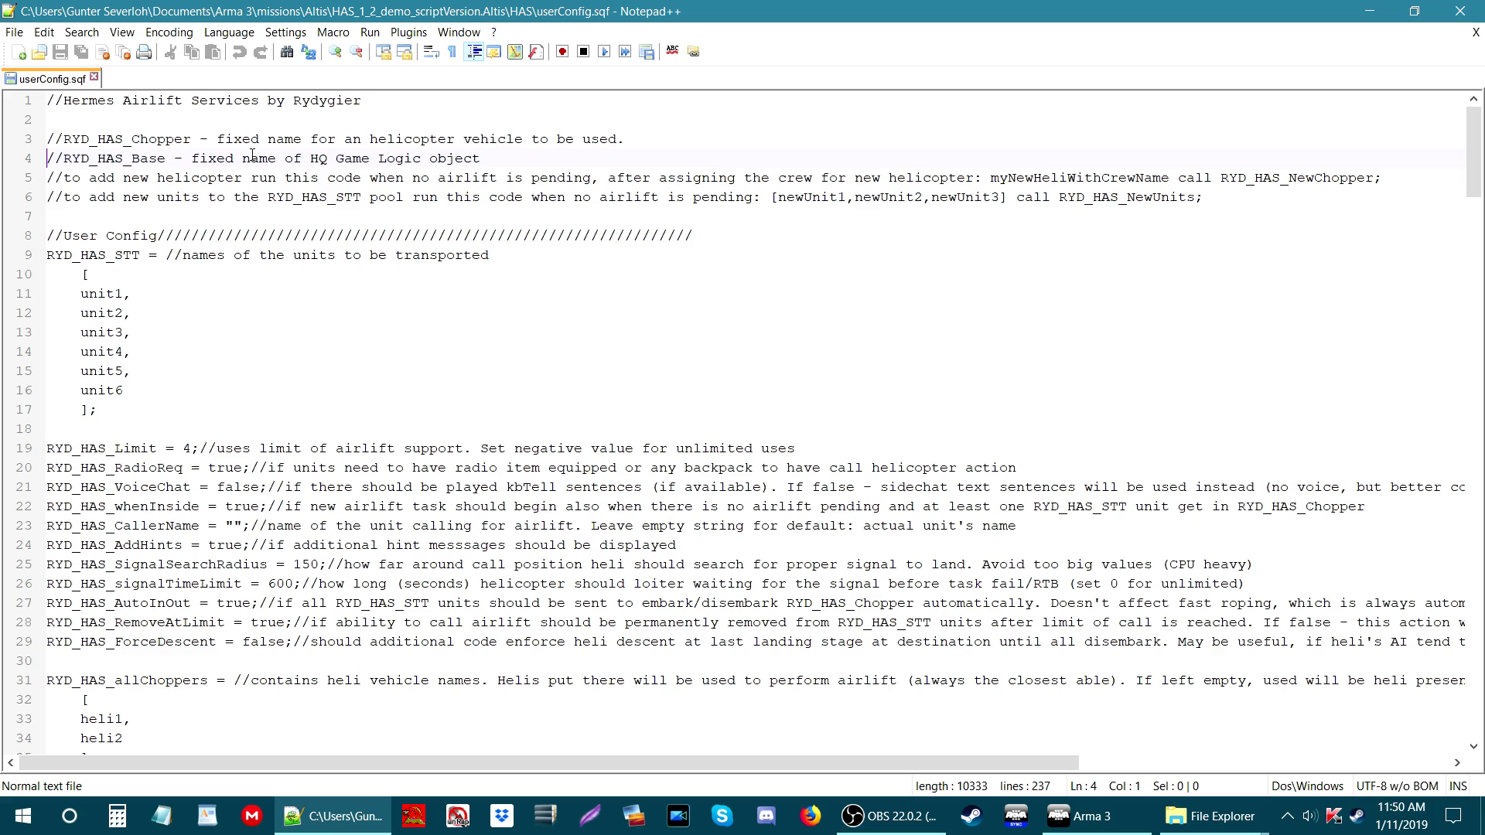
Step: Inspect the RYD_HAS_Base comment and the unit1 entries in userConfig.sqf
left_click_drag(65, 159, 164, 163)
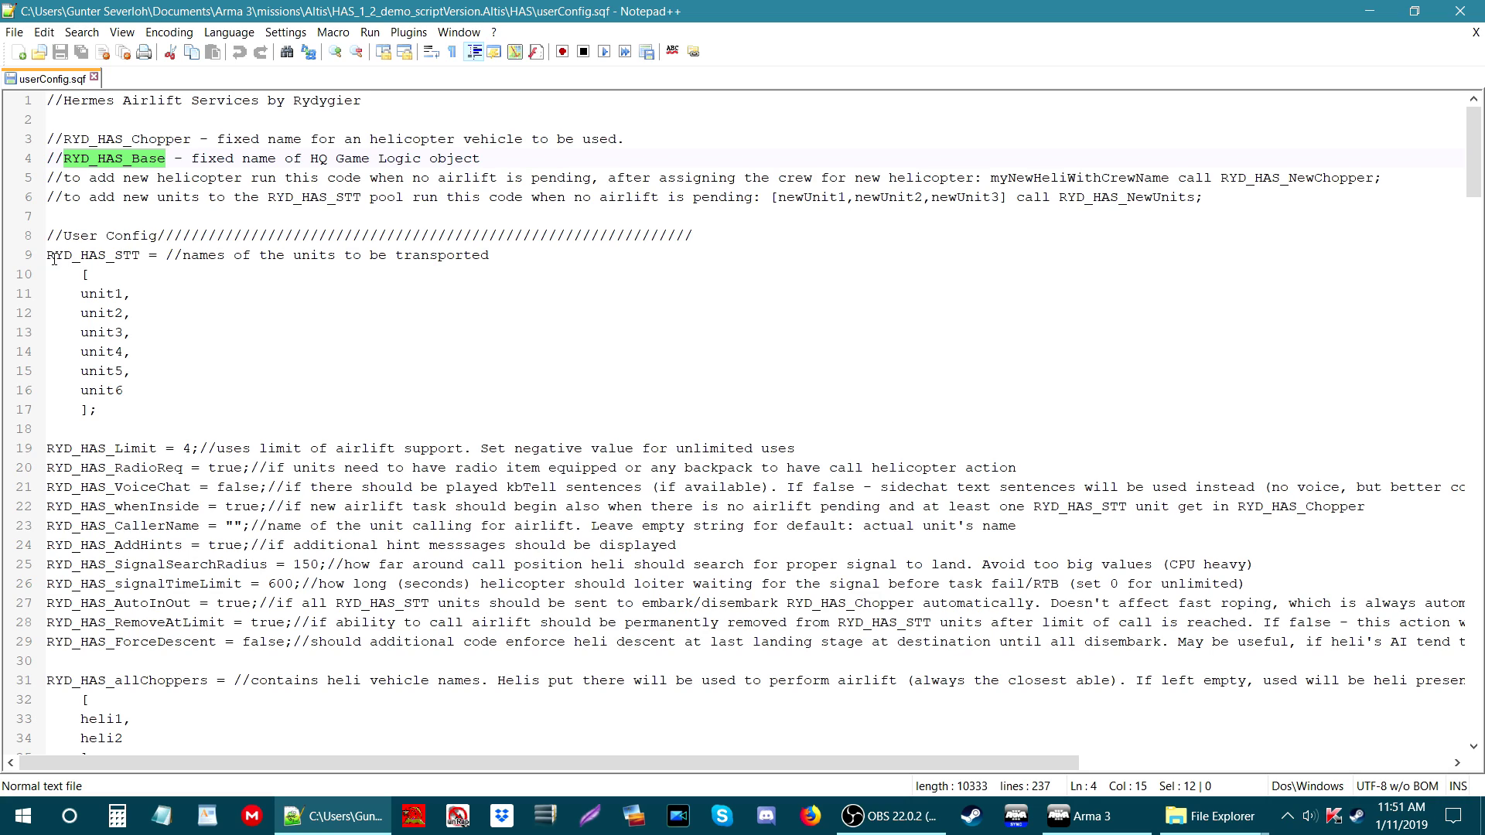
left_click(55, 258)
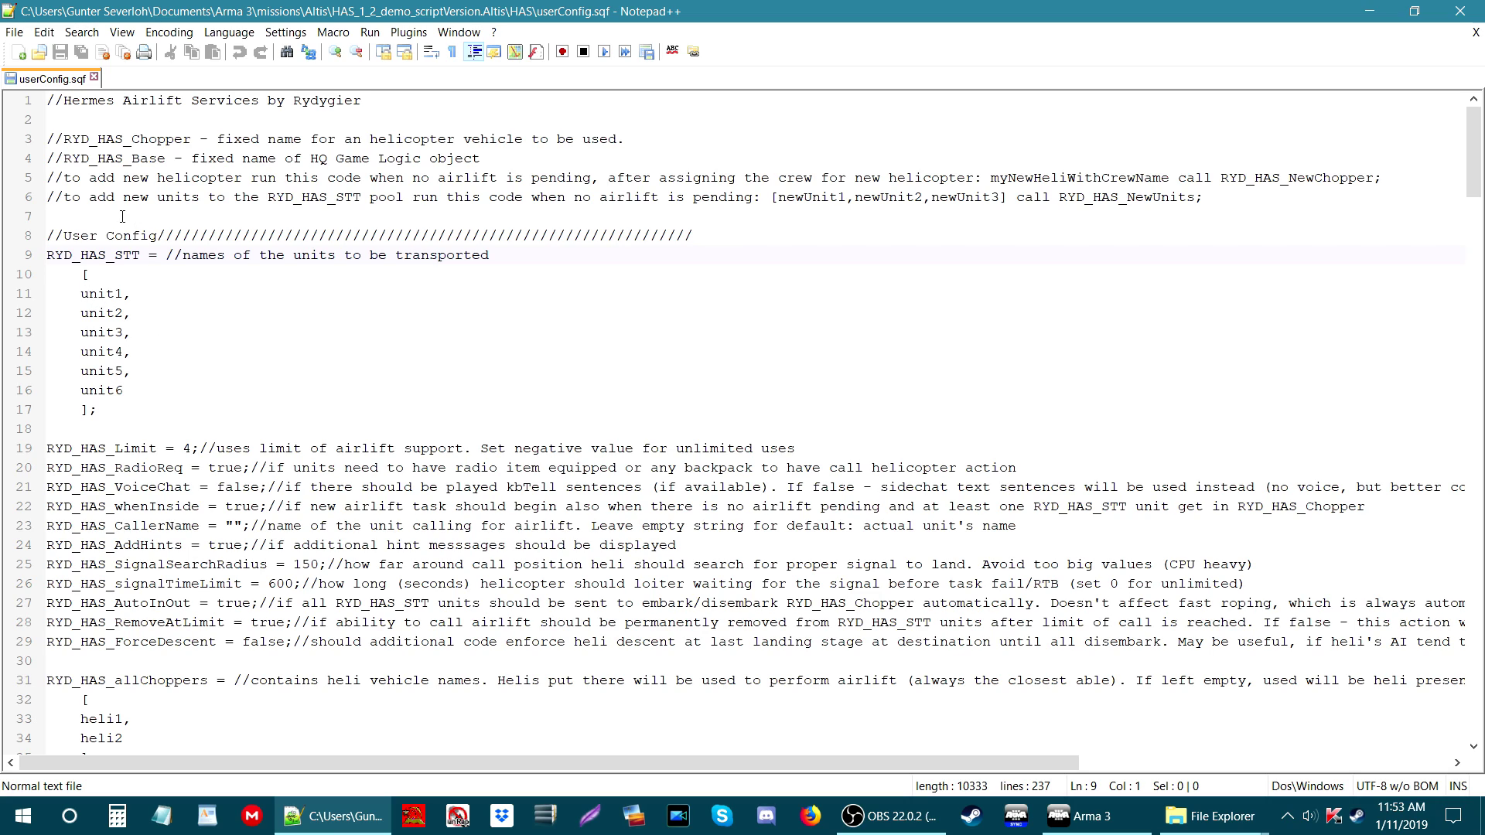
left_click(64, 160)
left_click(83, 295)
scroll(133, 367, "down", 3)
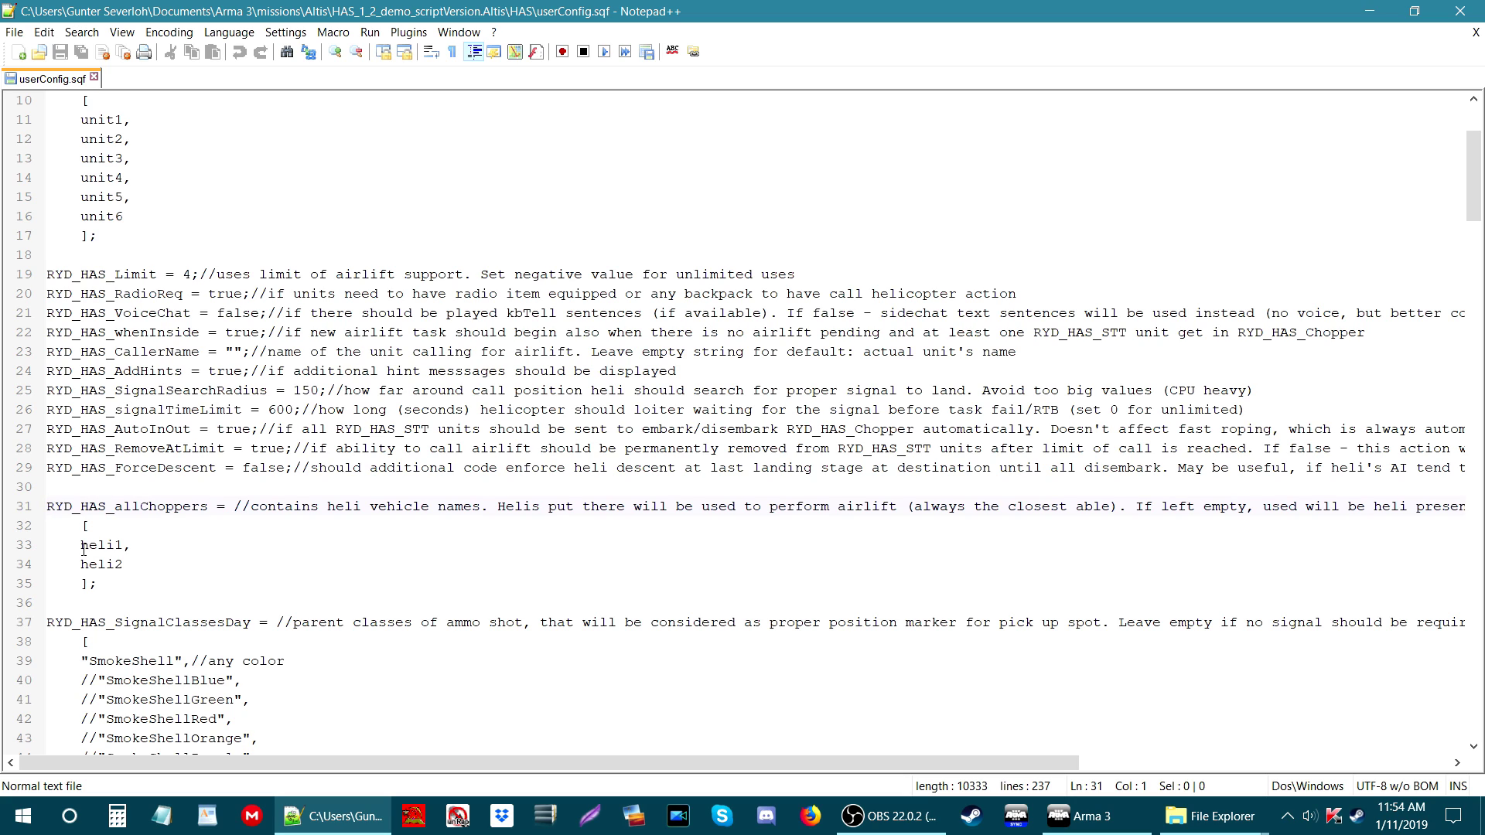
scroll(102, 550, "up", 3)
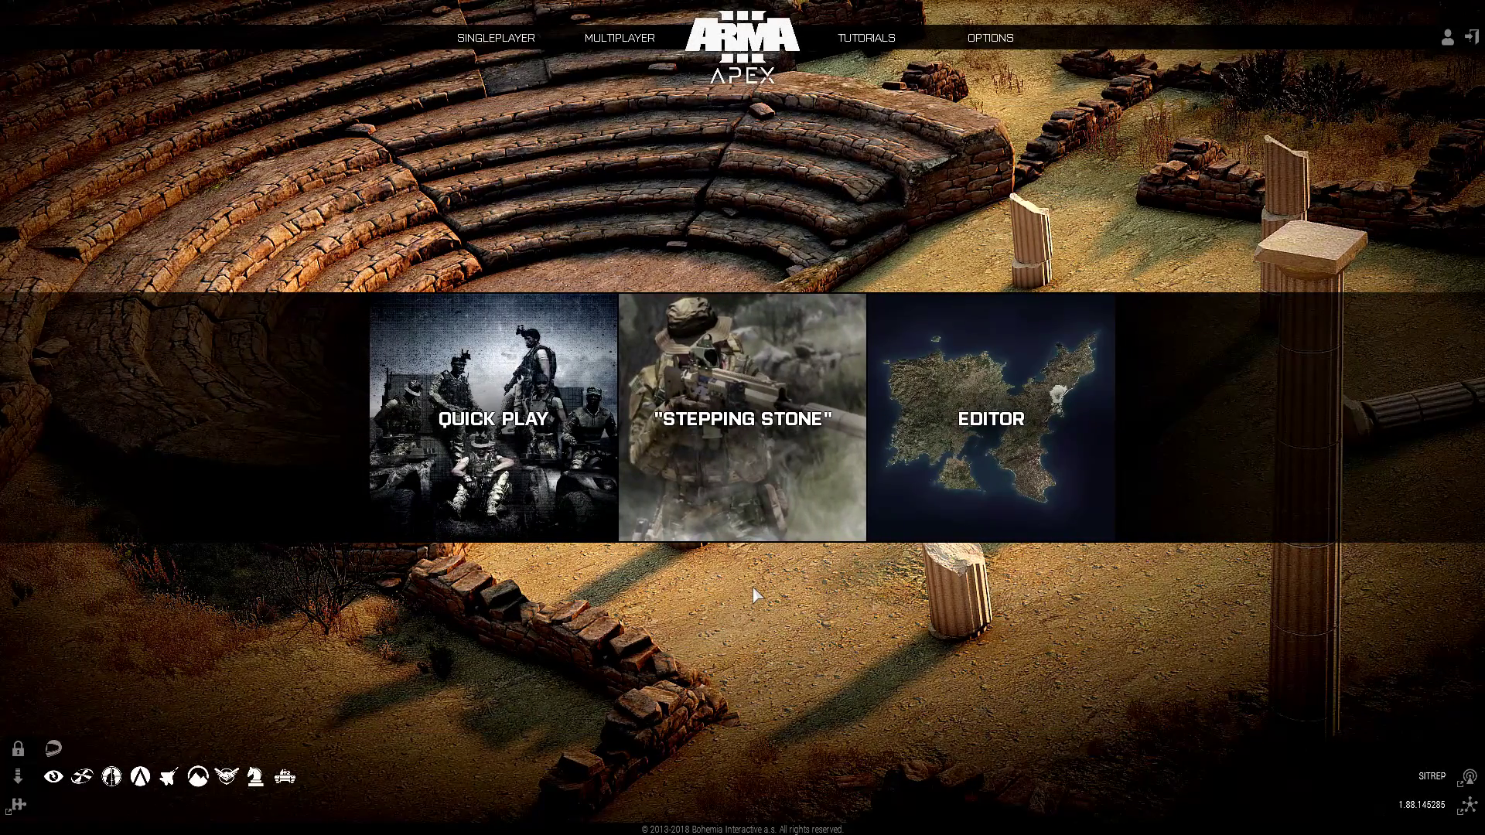
Step: Start a new Altis scenario and jump to Almyra via the 2D map
left_click(972, 458)
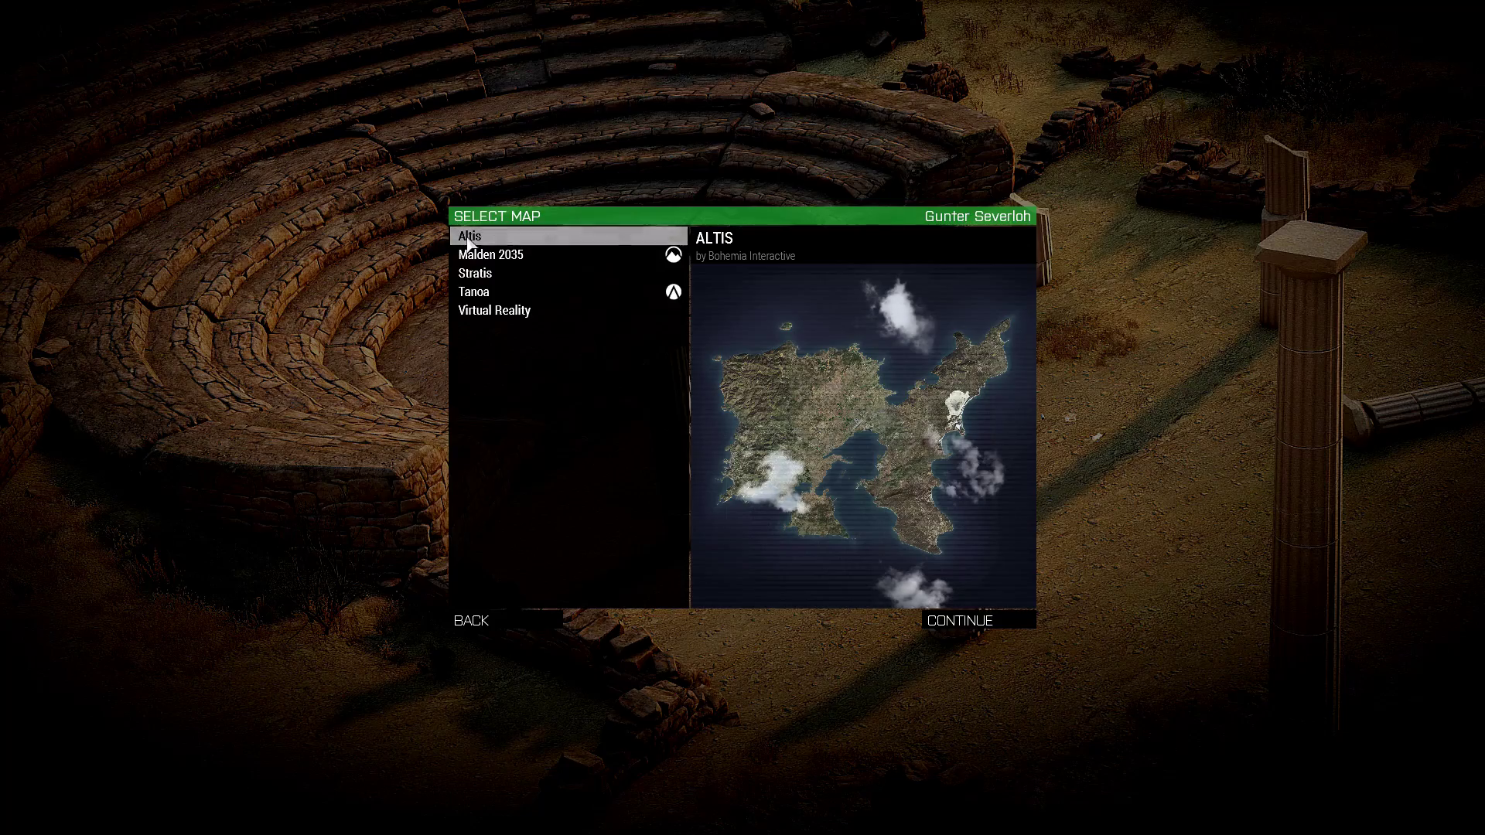
left_click(958, 621)
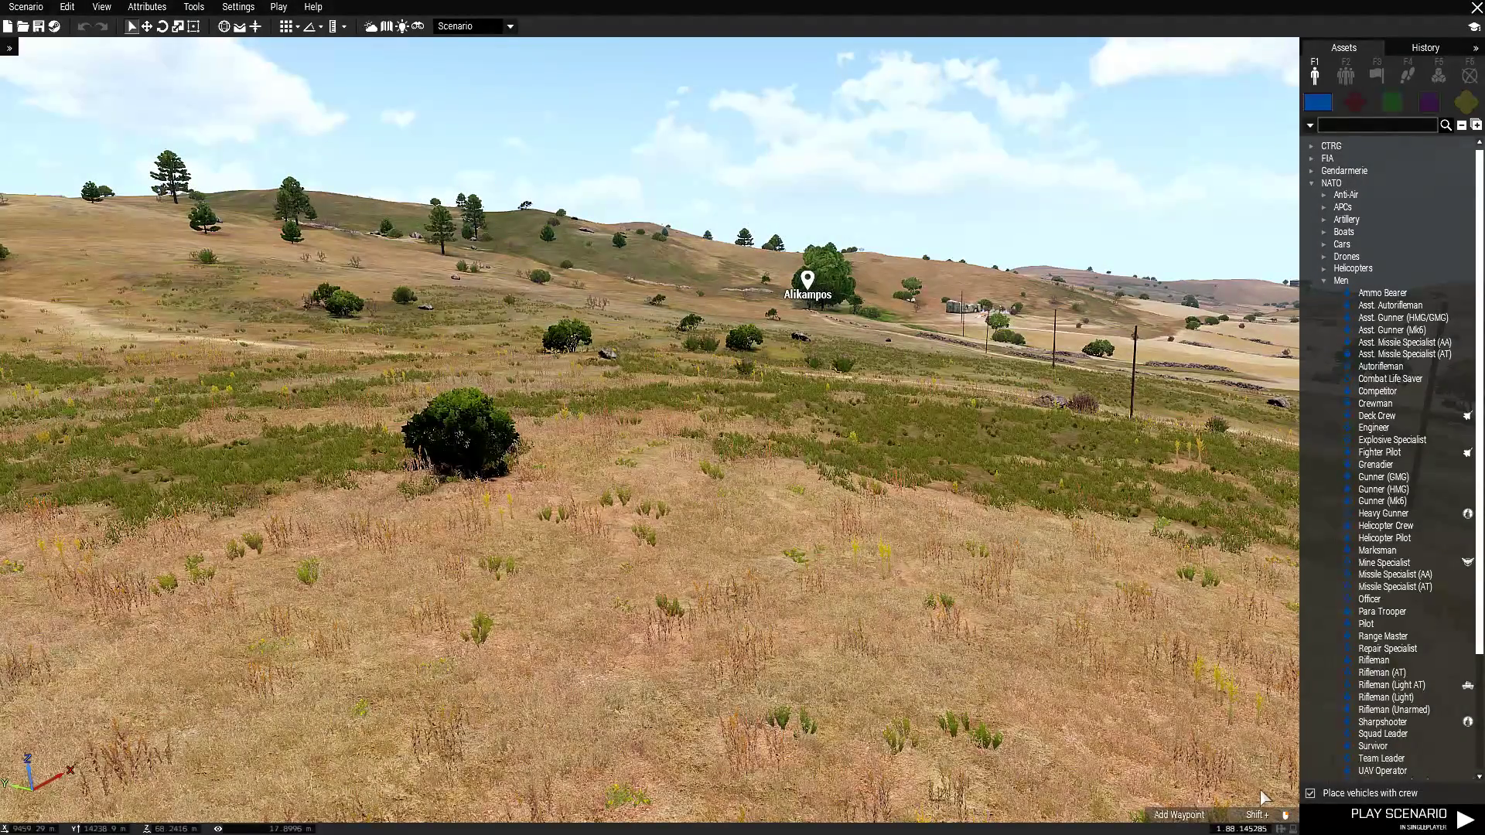
key("m")
scroll(83, 408, "up", 2)
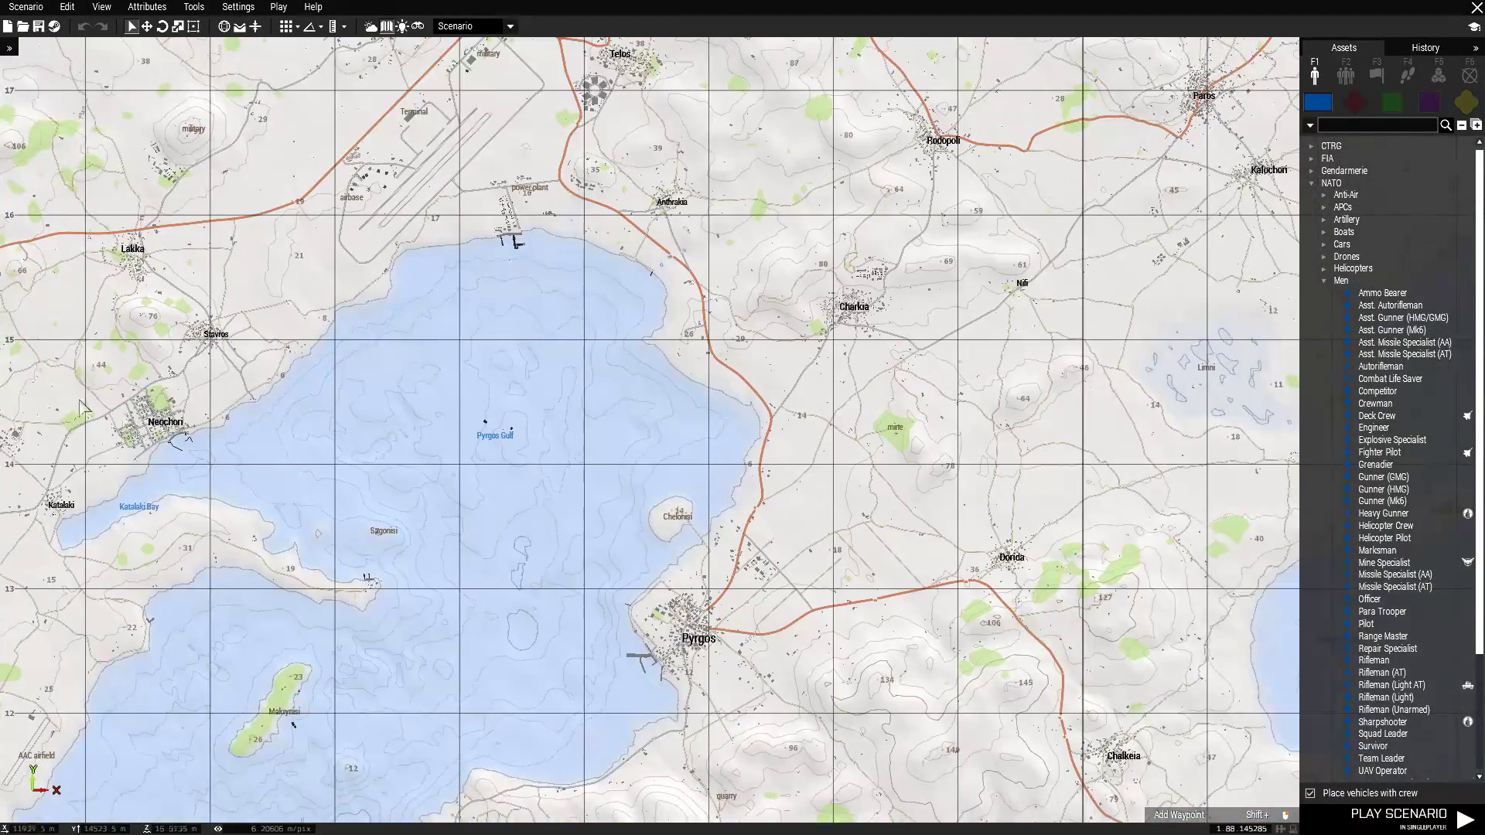
scroll(669, 462, "down", 2)
right_click_drag(999, 327, 490, 803)
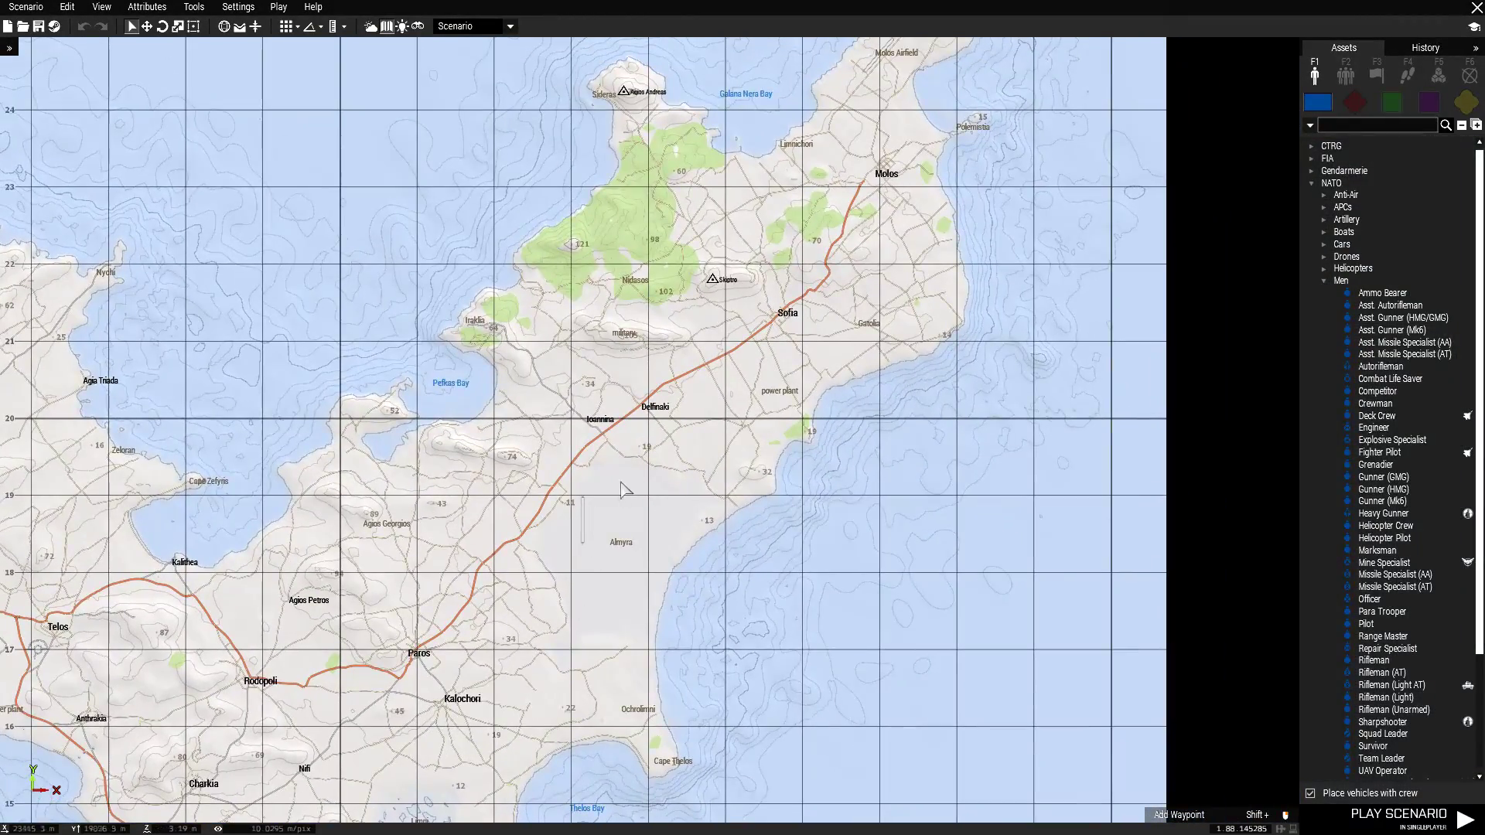
scroll(616, 494, "up", 3)
right_click_drag(704, 636, 688, 519)
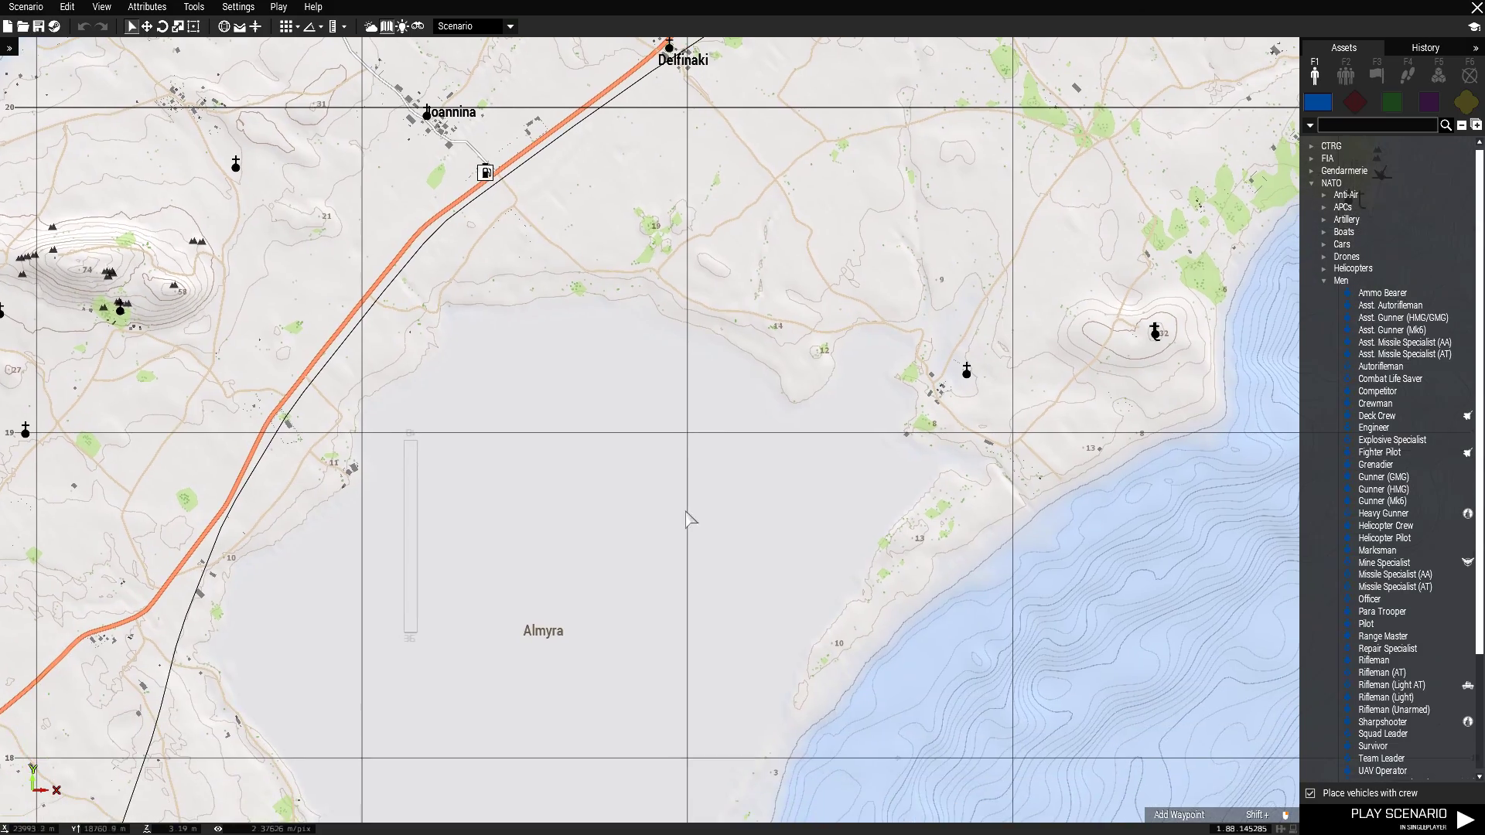
key("m")
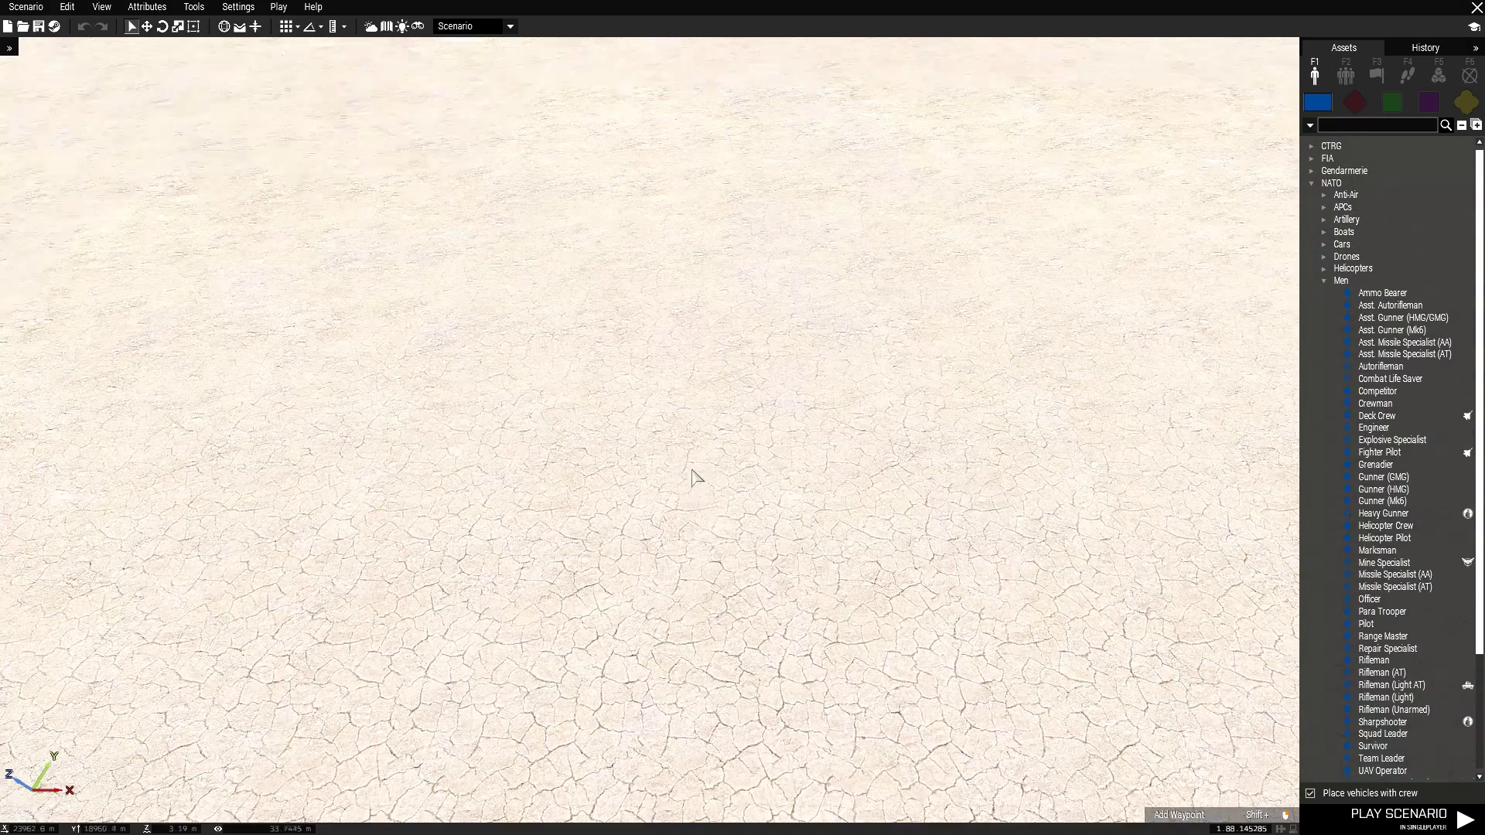
Step: Angle the camera toward Delfinaki, looking down onto the salt flat
right_click_drag(677, 353, 547, 475)
mouse_move(594, 480)
right_mouse_down()
mouse_move(663, 541)
mouse_move(788, 564)
mouse_move(737, 603)
right_mouse_up()
key("s")
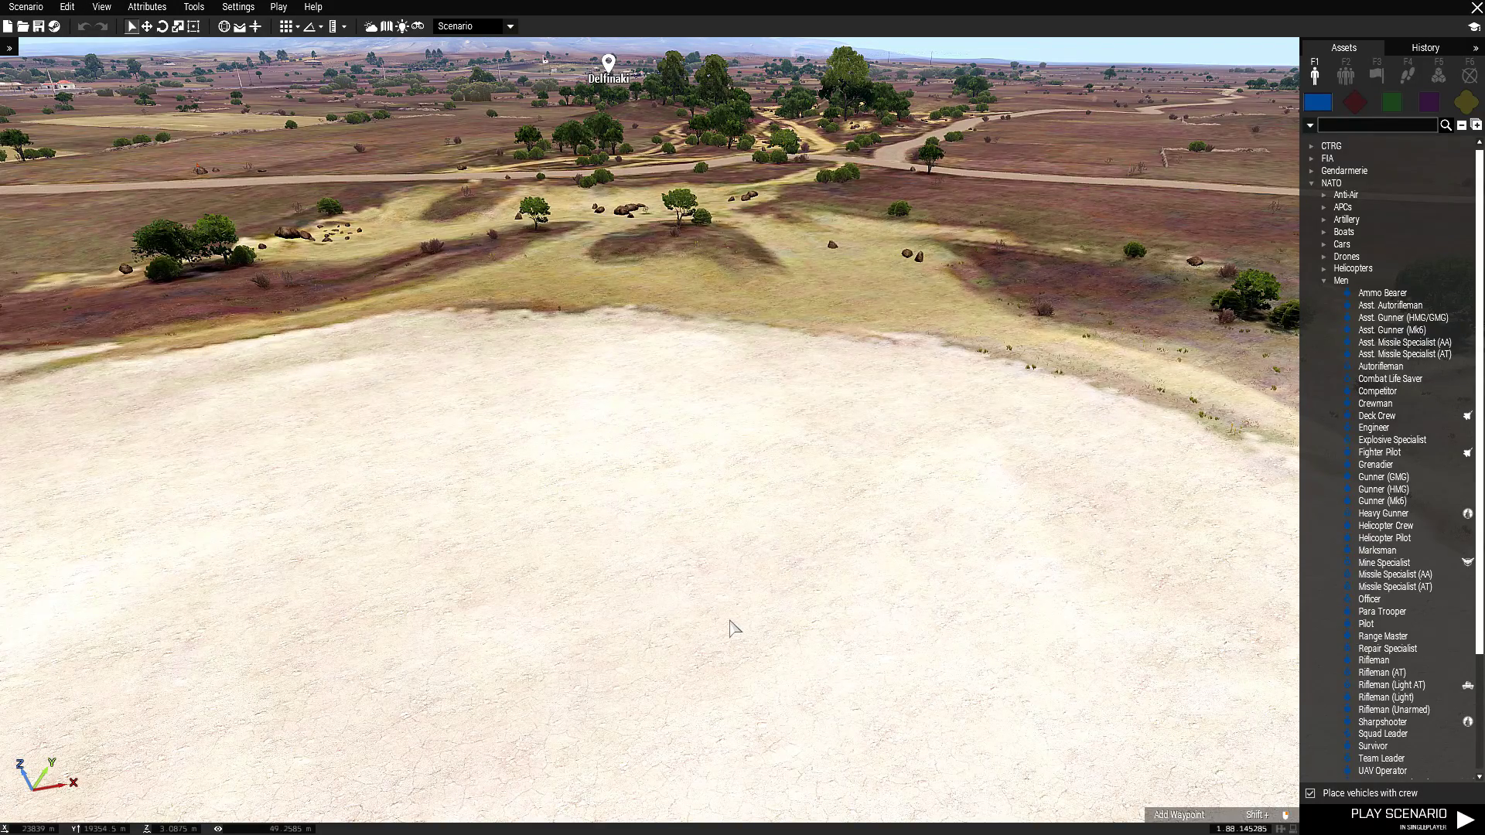
right_click_drag(729, 636, 723, 662)
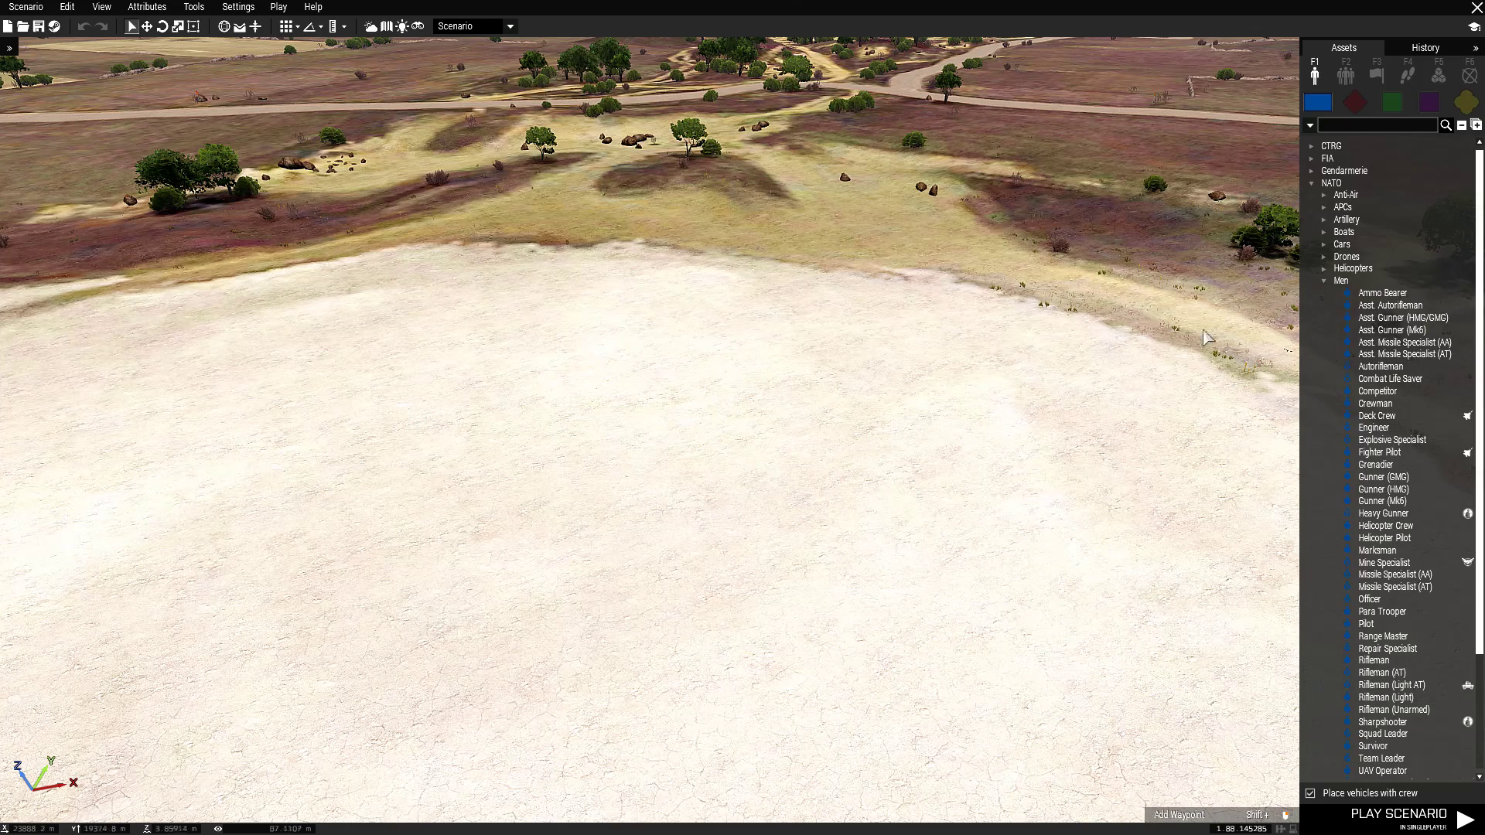
Step: Place a NATO Recon Team from the Groups list onto the Almyra salt flat
left_click(1312, 185)
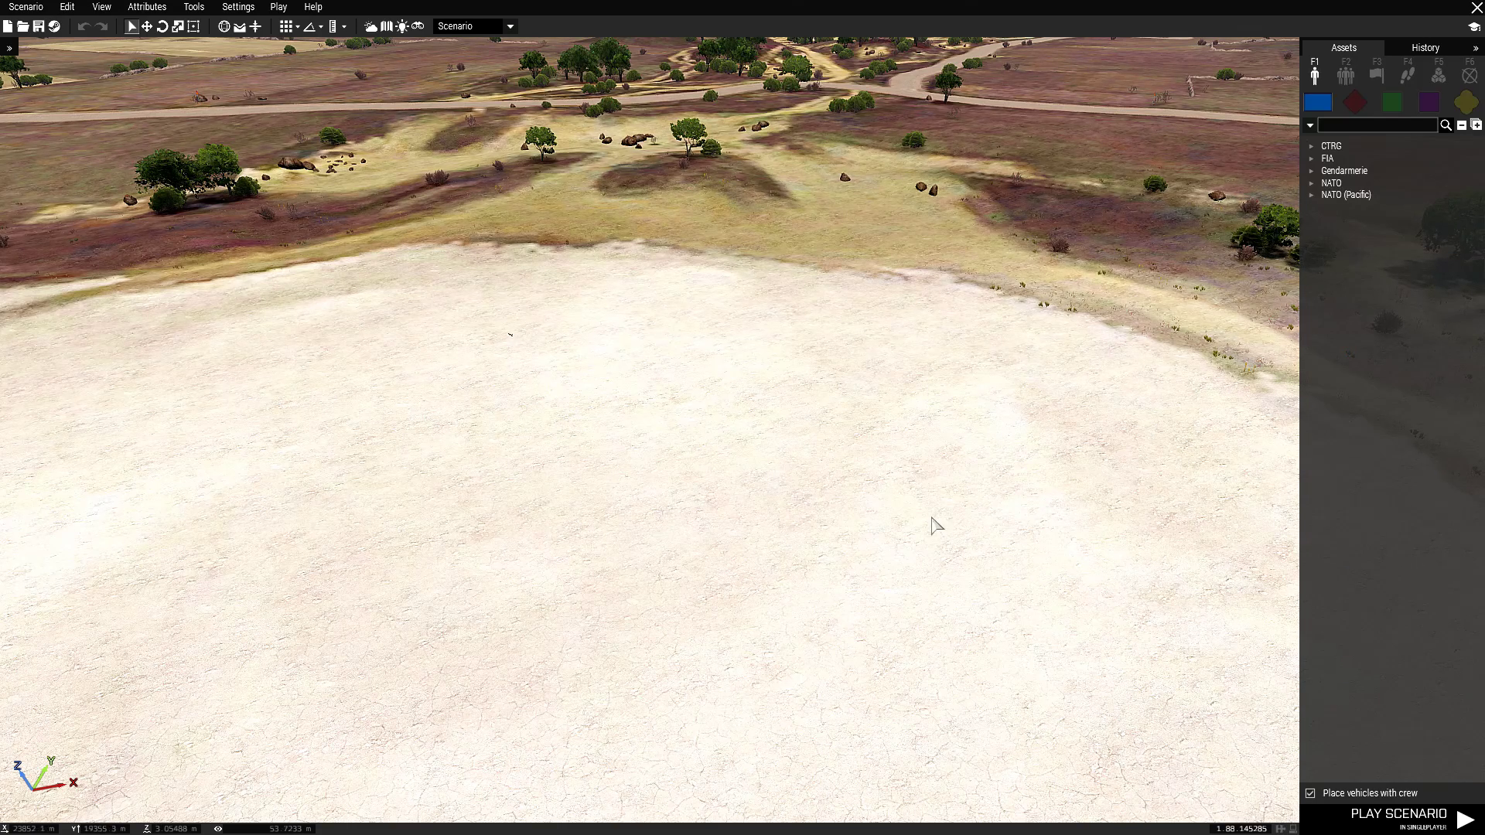
scroll(860, 492, "down", 2)
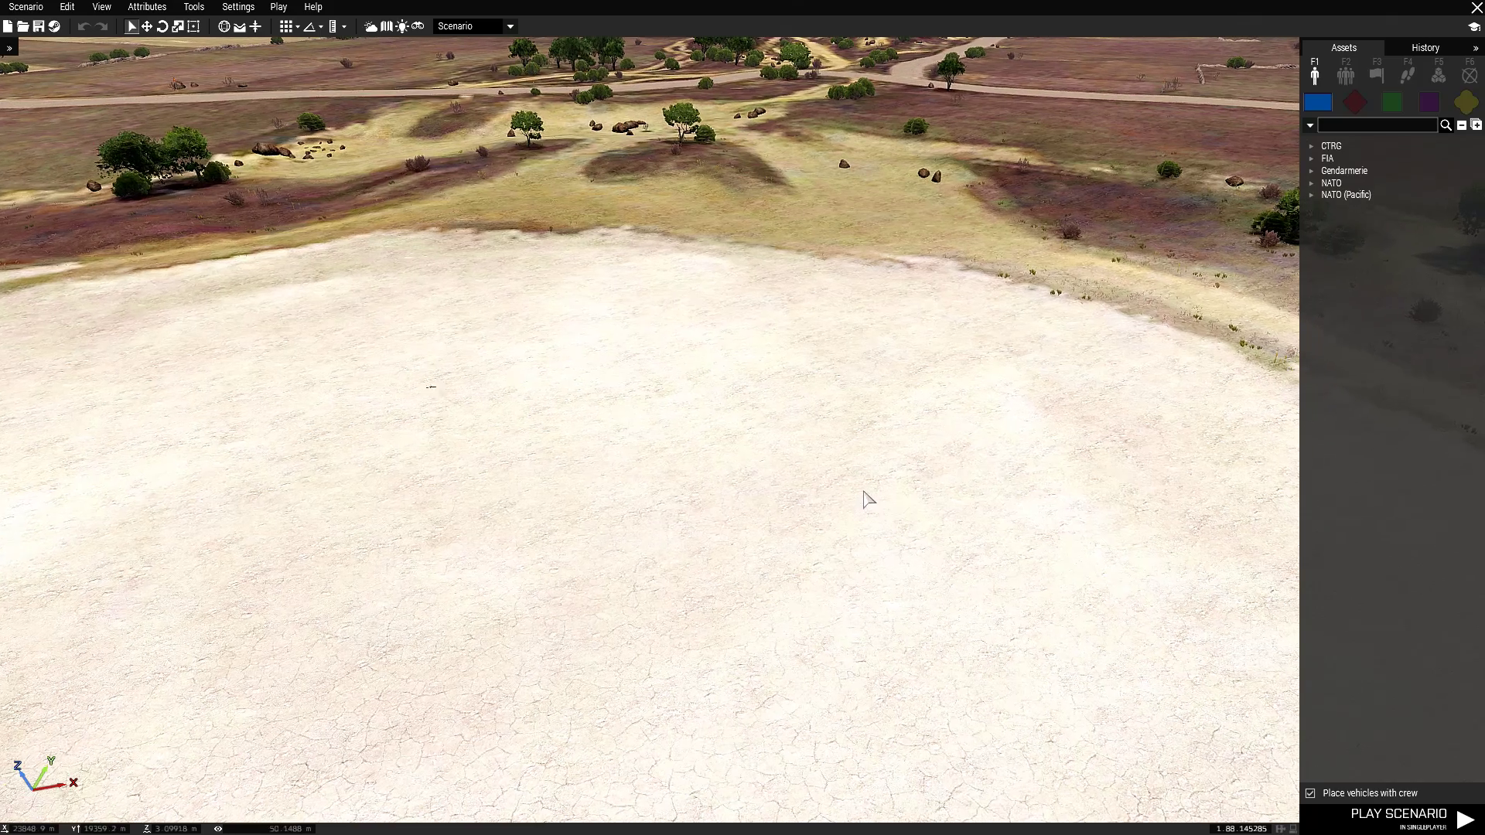
left_click(1346, 75)
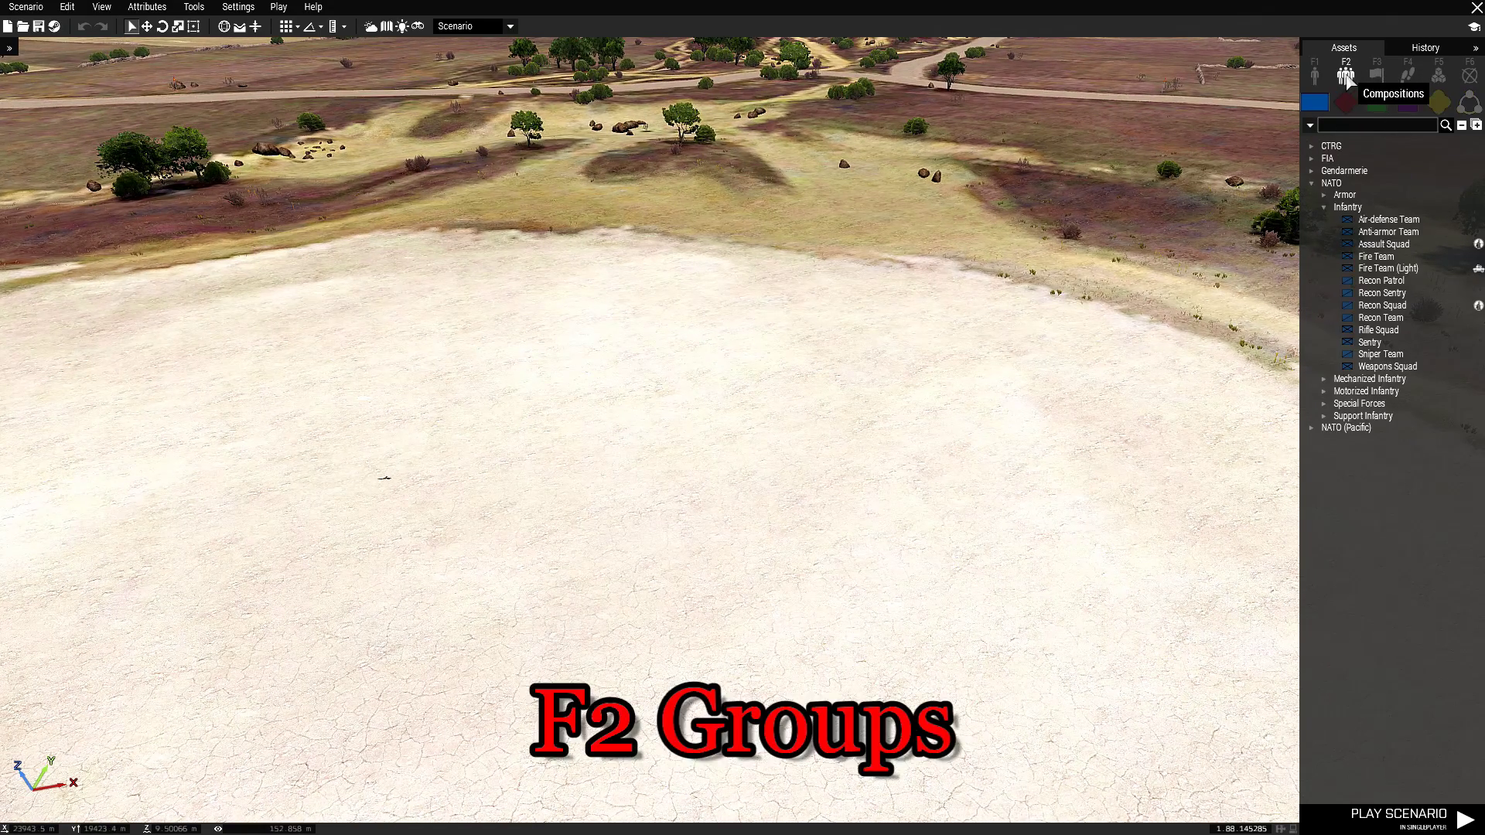
left_click(1377, 317)
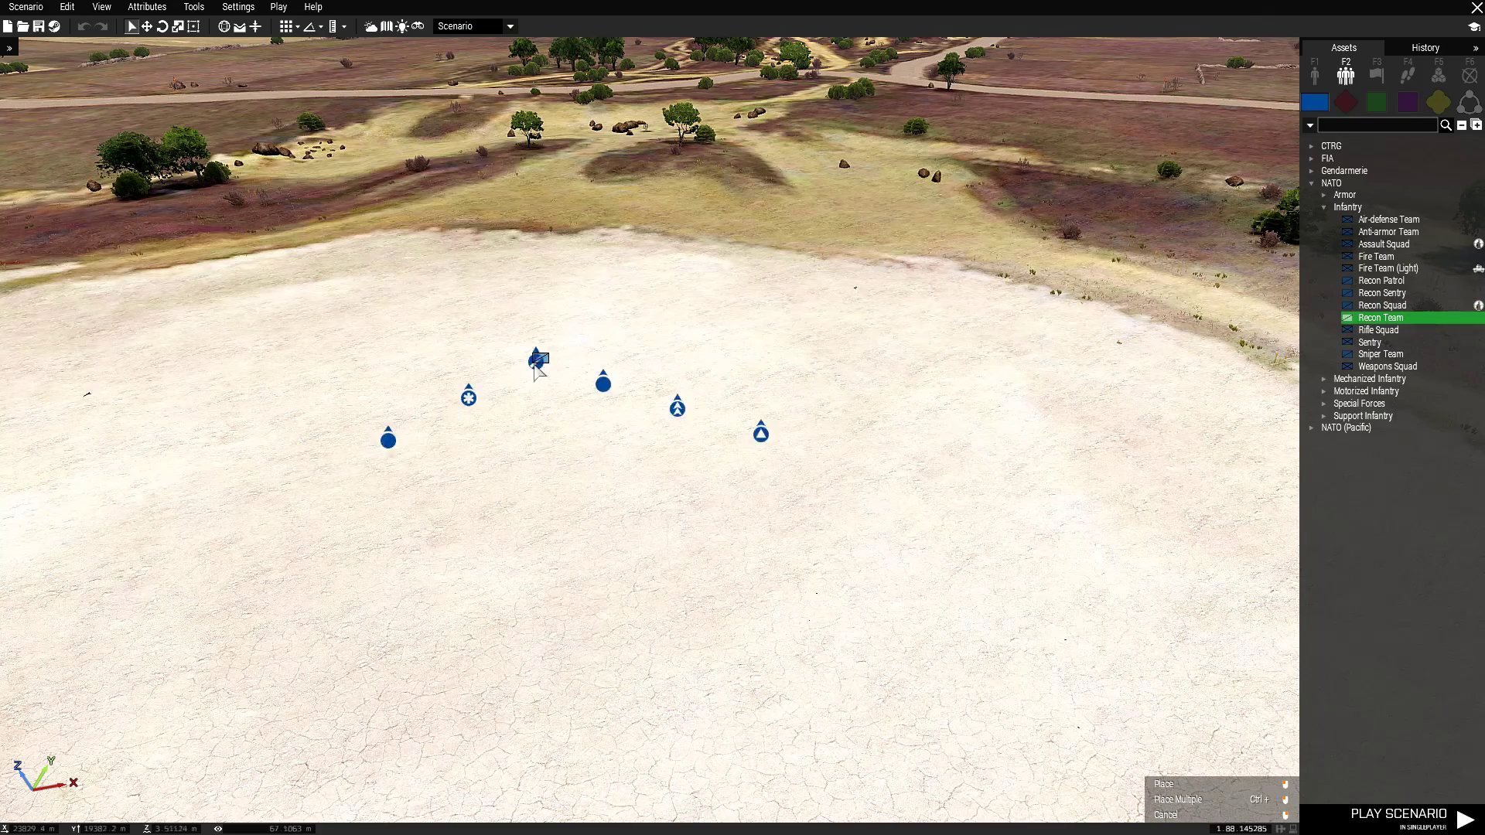
left_click(579, 424)
scroll(286, 691, "up", 5)
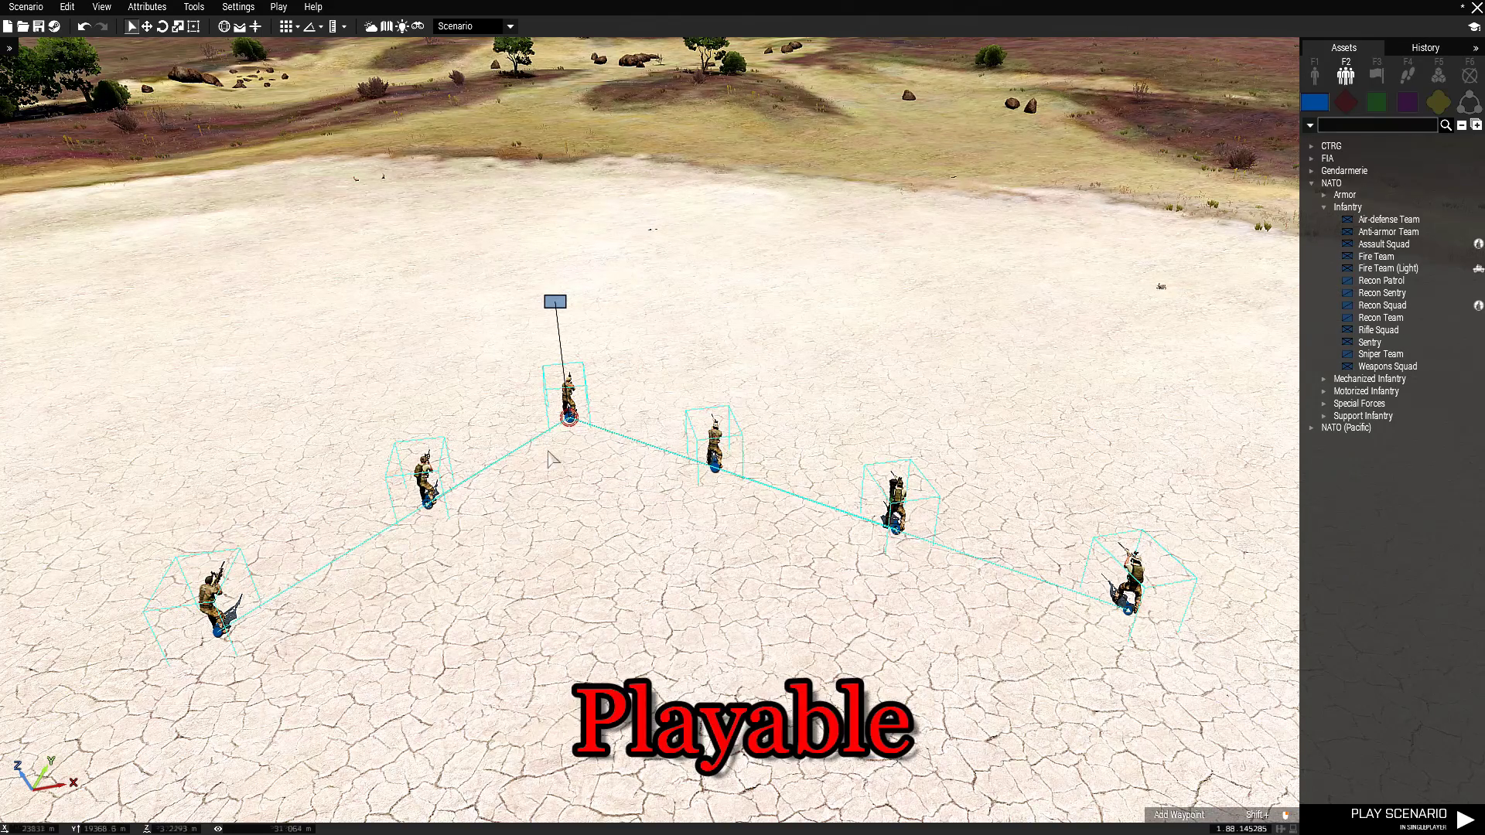
Step: Mark all six Recon Team soldiers as Playable in the group's attributes and confirm
right_click(570, 419)
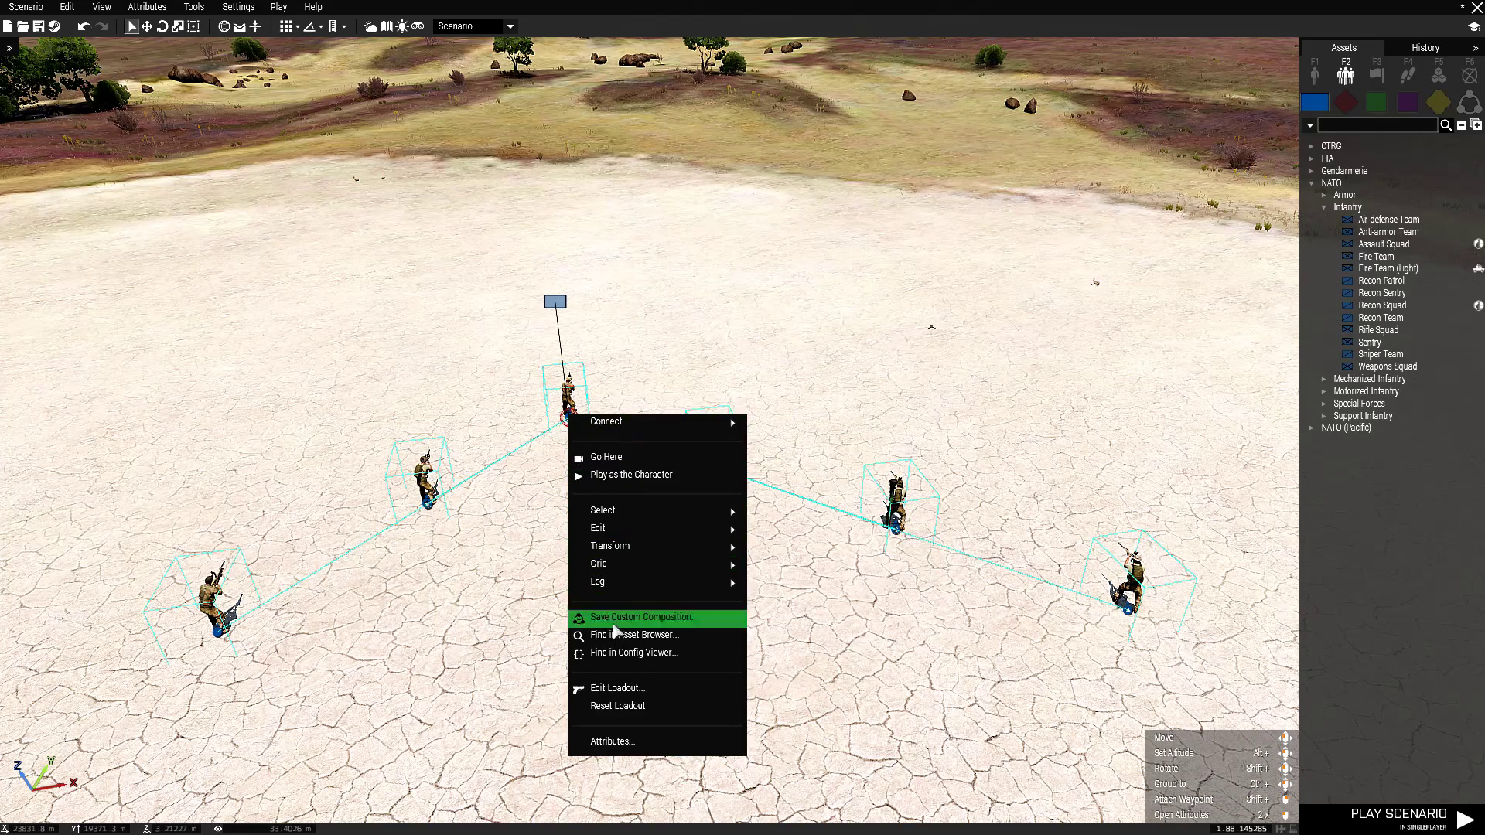
left_click(611, 742)
scroll(639, 500, "down", 4)
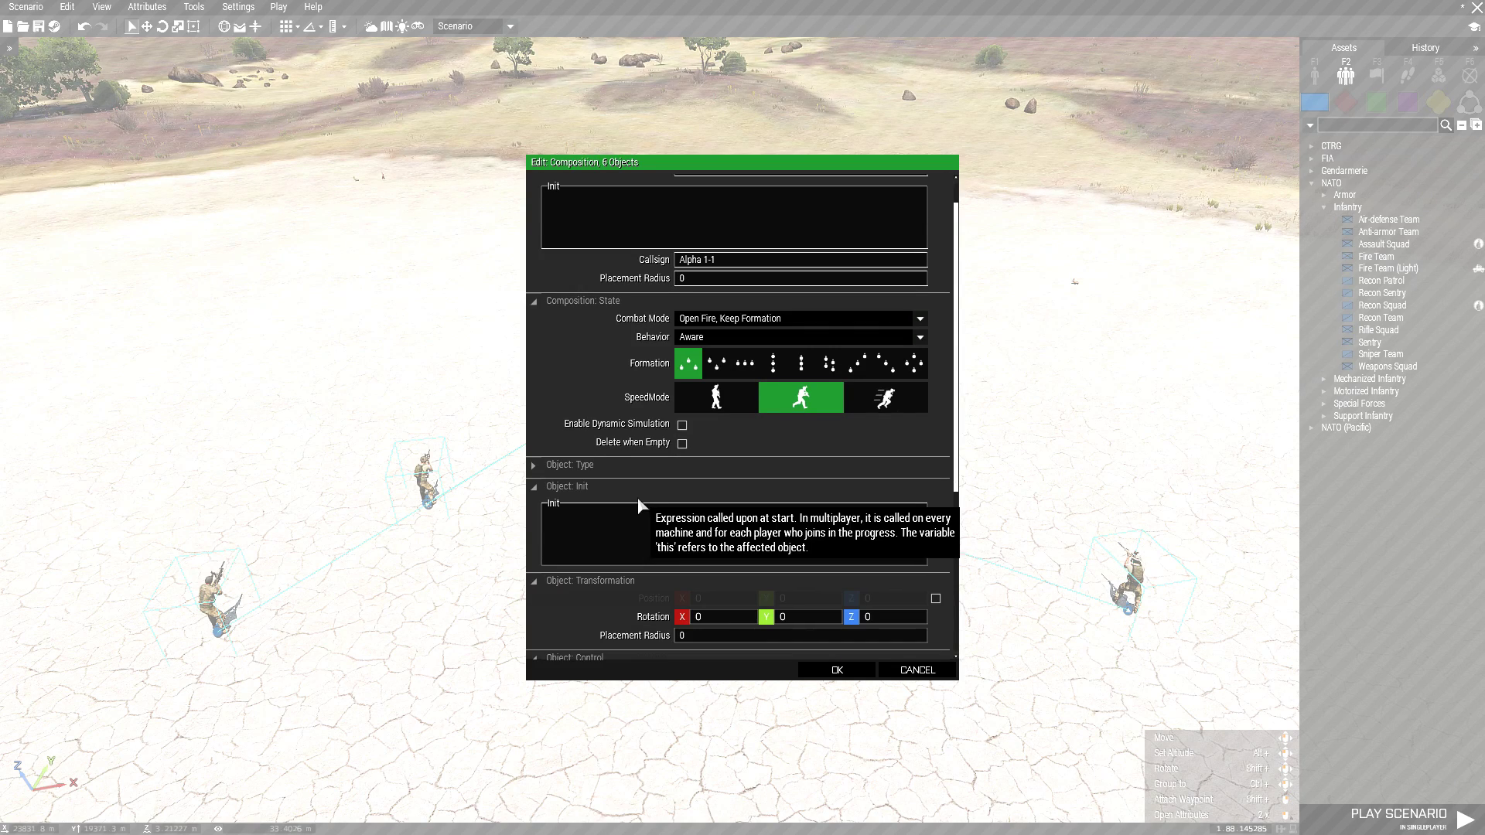
scroll(579, 590, "down", 1)
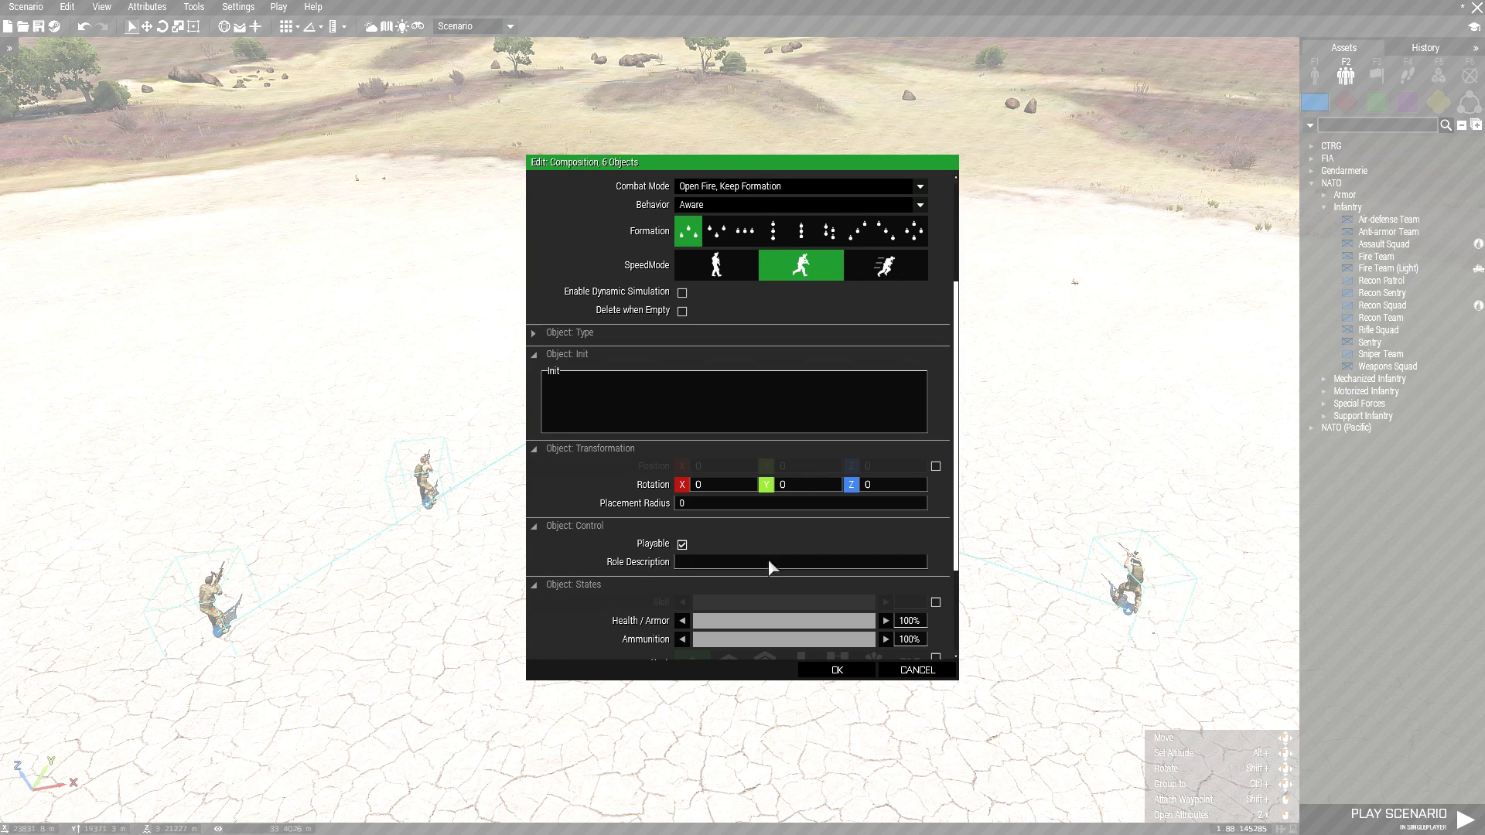
left_click(837, 670)
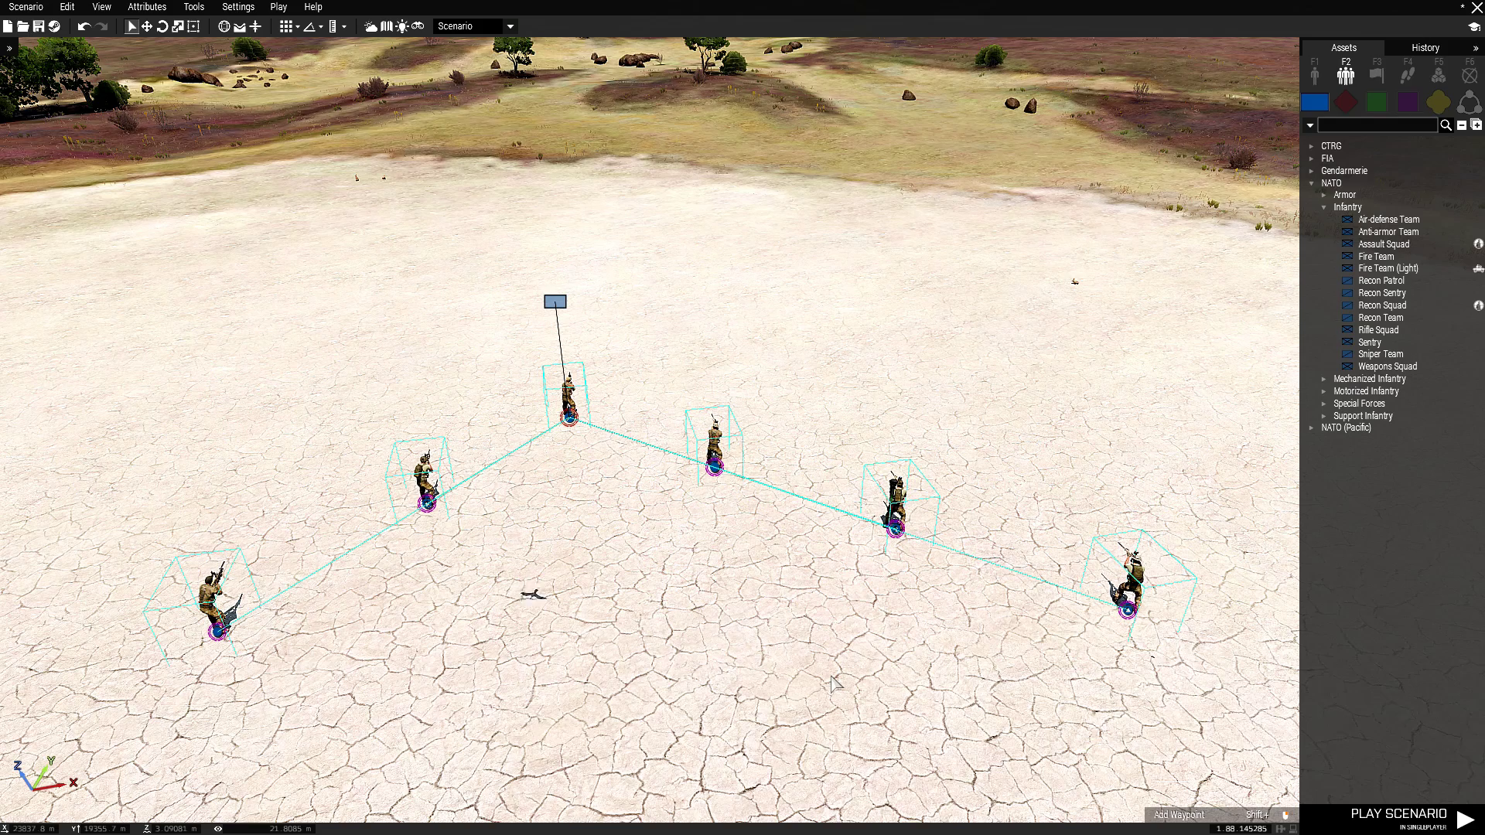
Step: Name the Recon Team Leader unit1 and the Recon Paramedic unit2
left_click(272, 641)
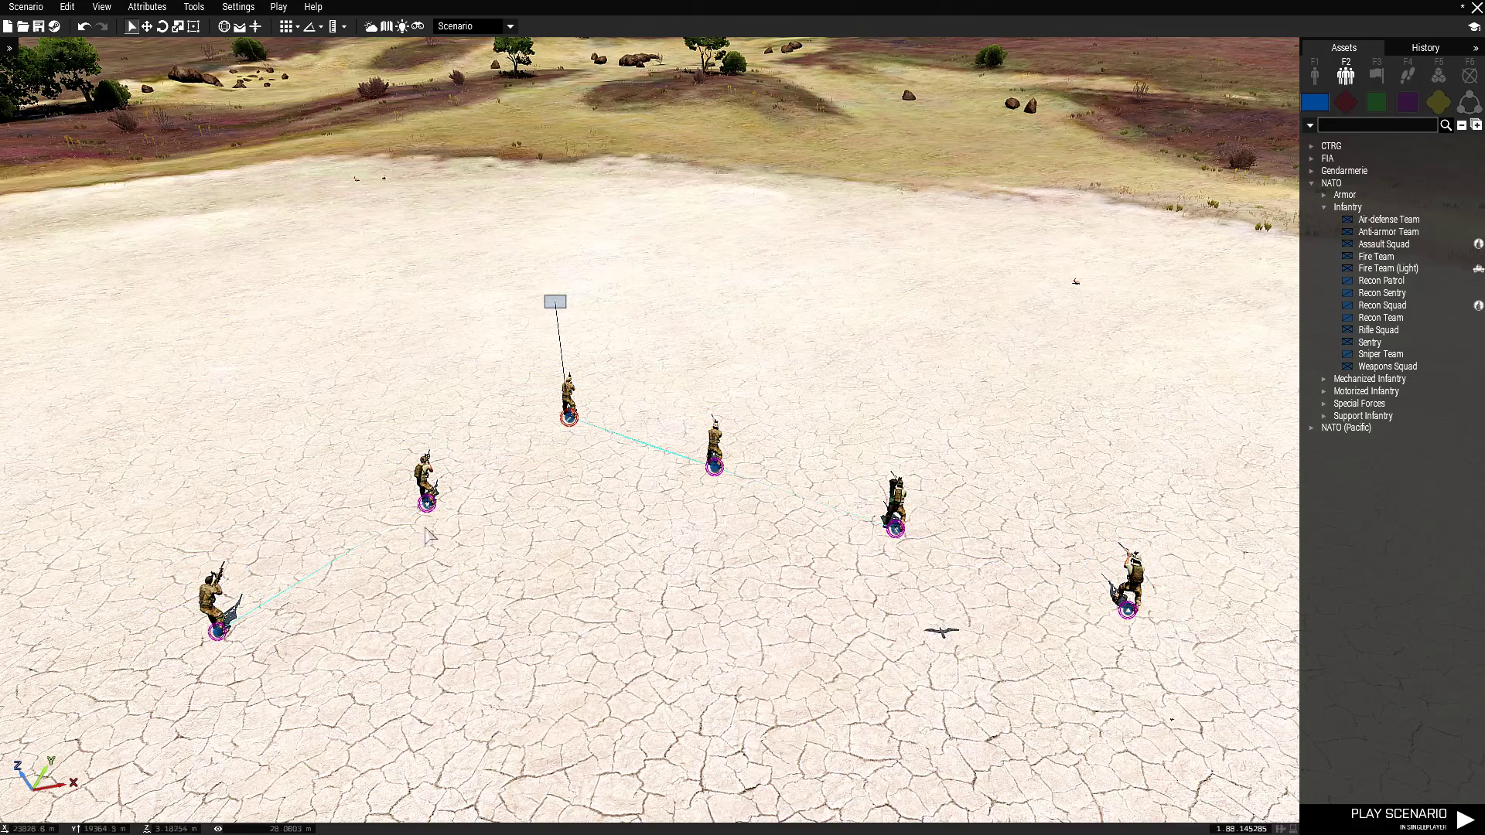
scroll(587, 456, "up", 2)
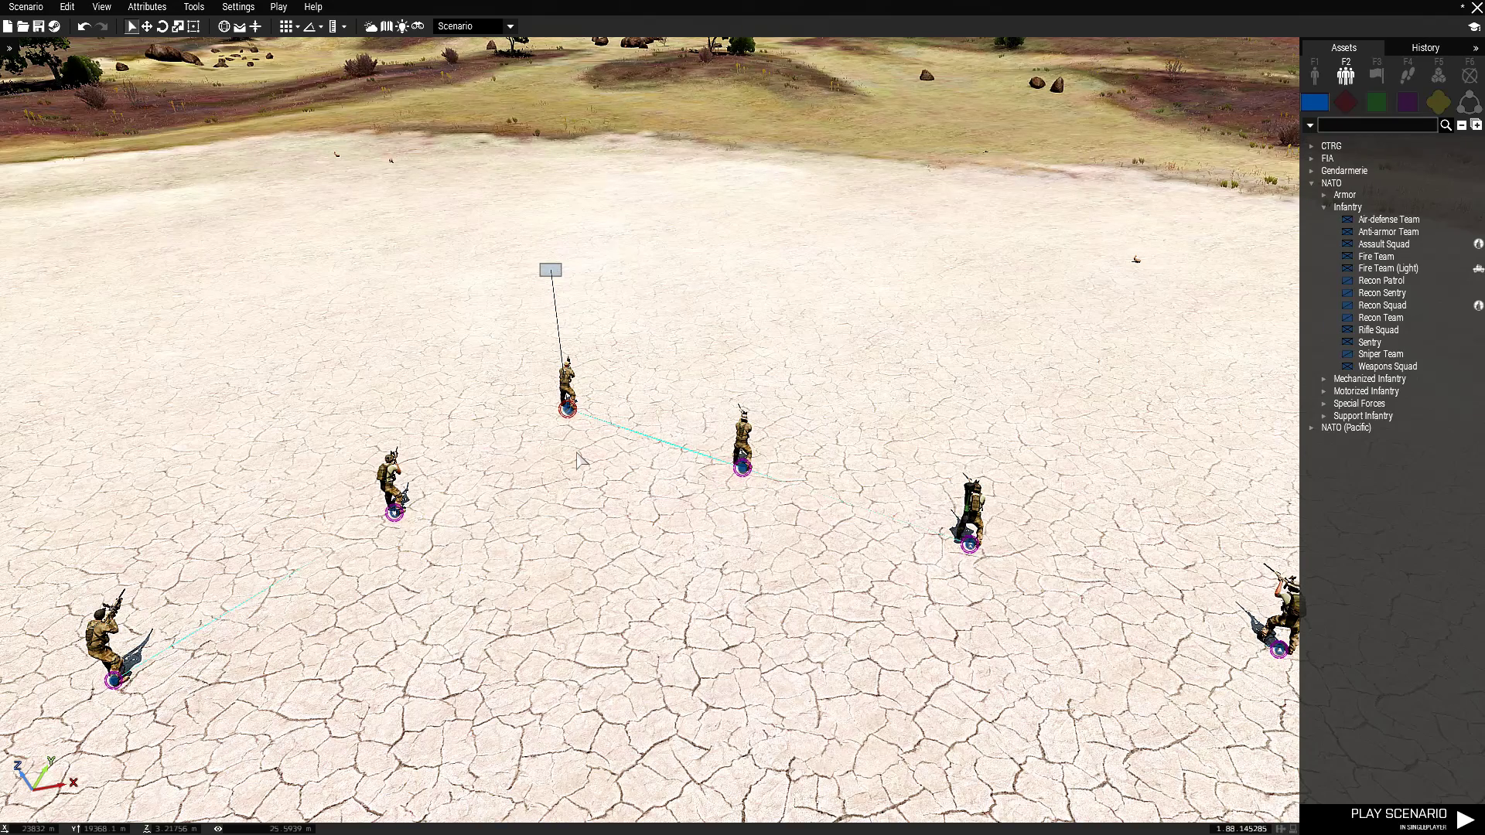
double_click(572, 406)
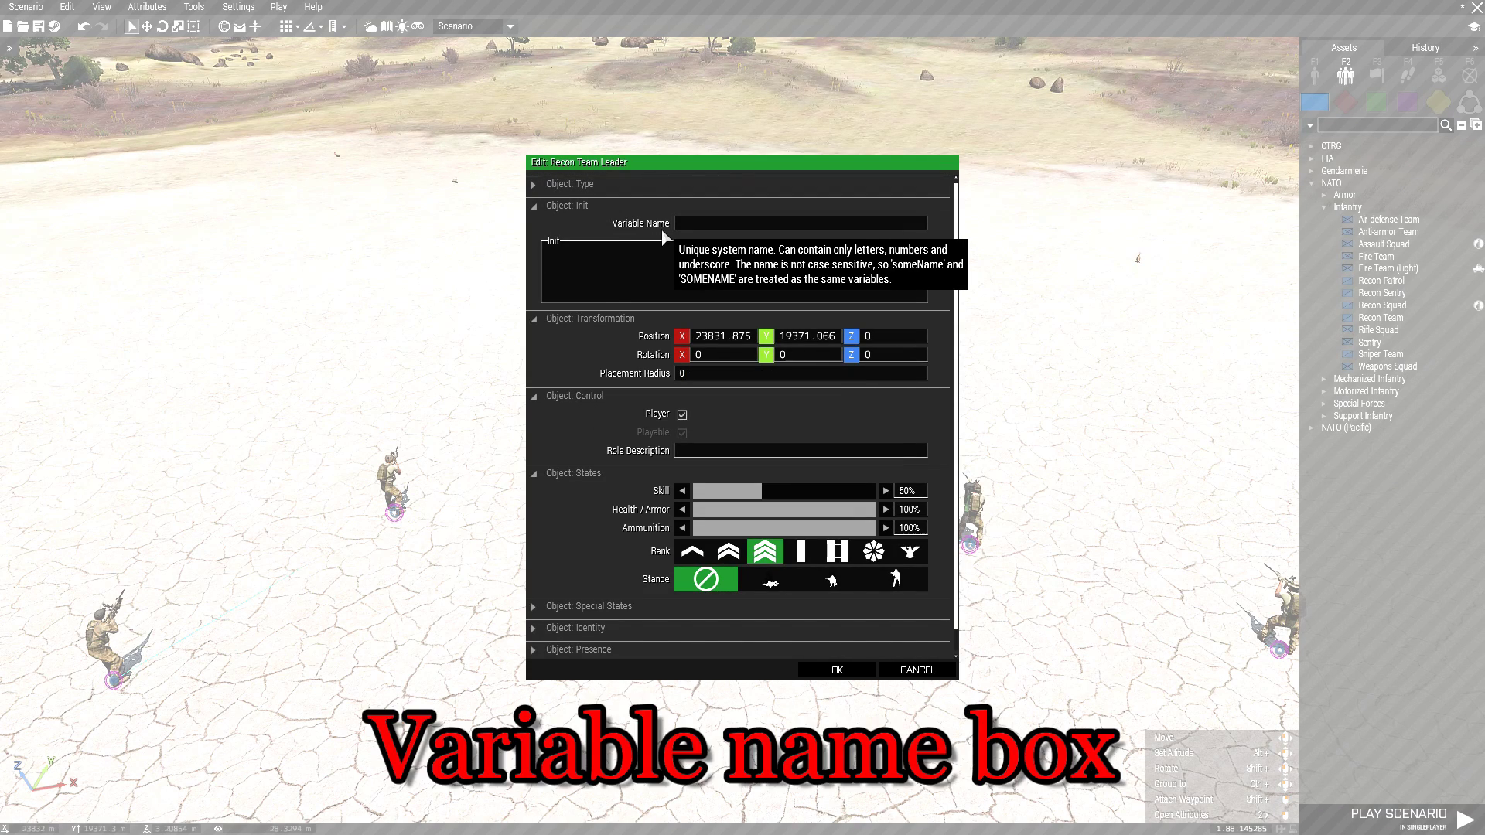
left_click(695, 226)
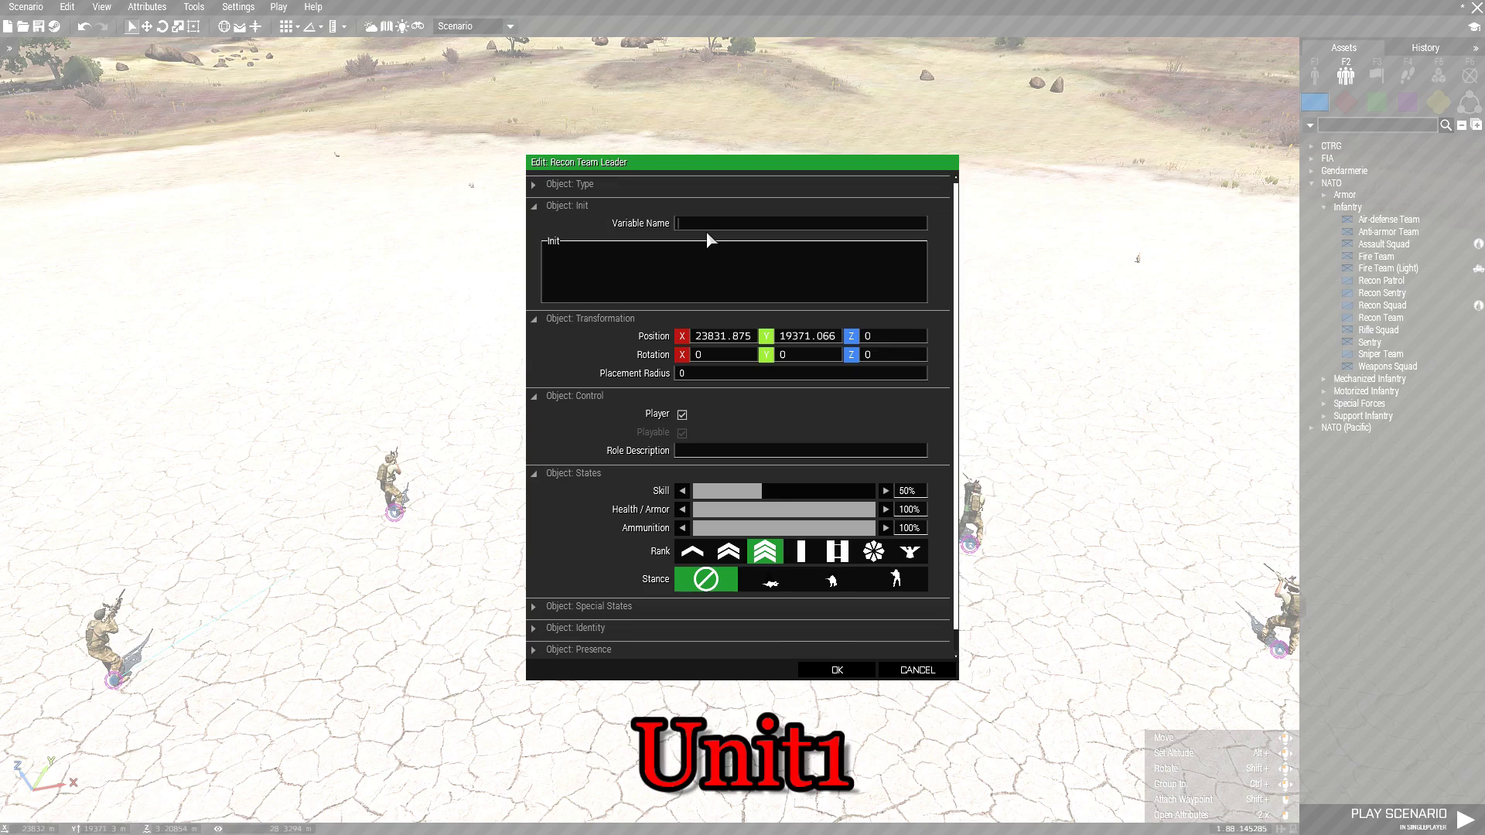
type("unit1")
key("Return")
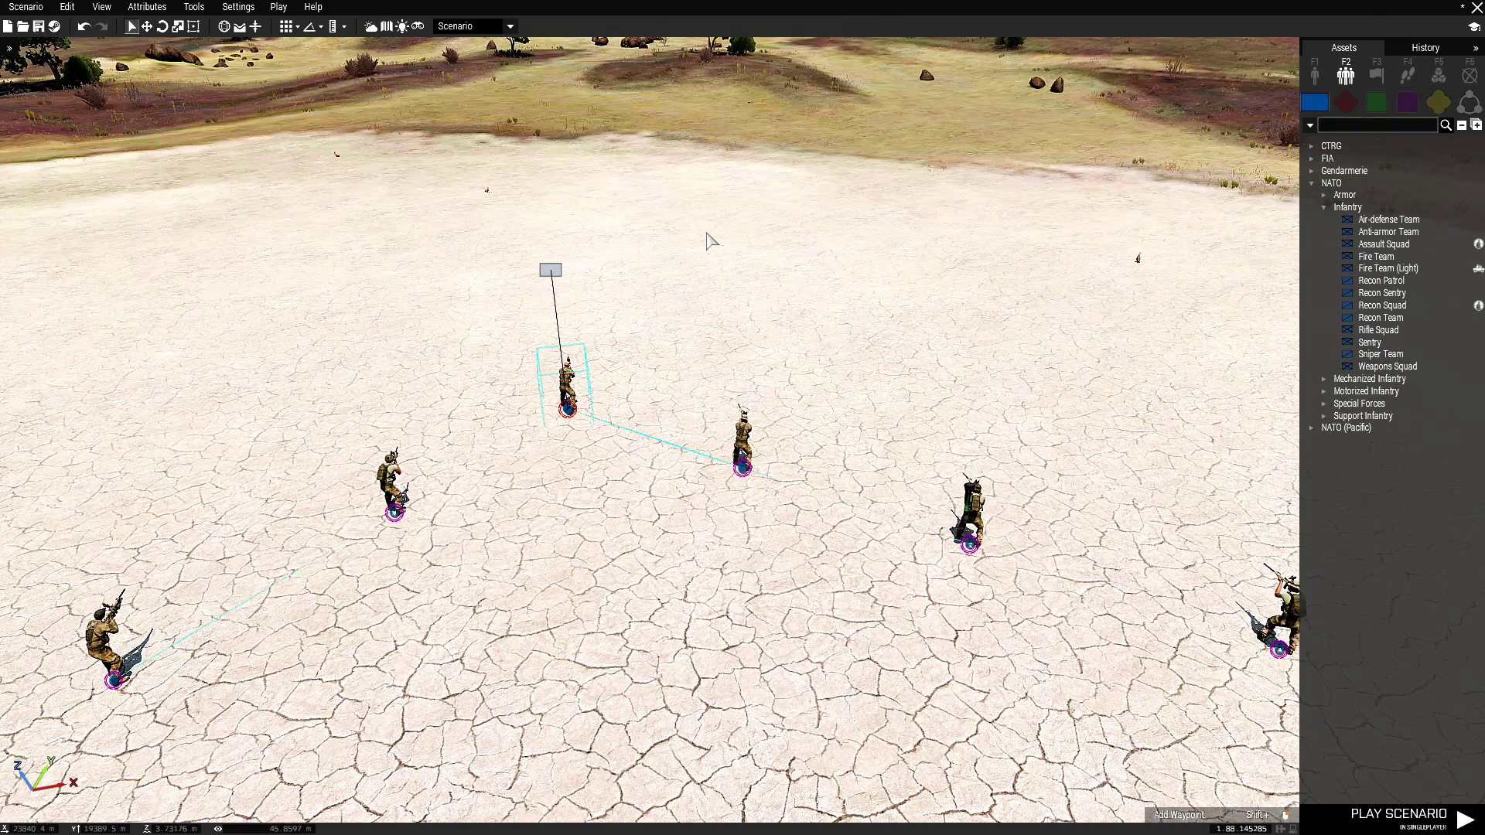
double_click(402, 517)
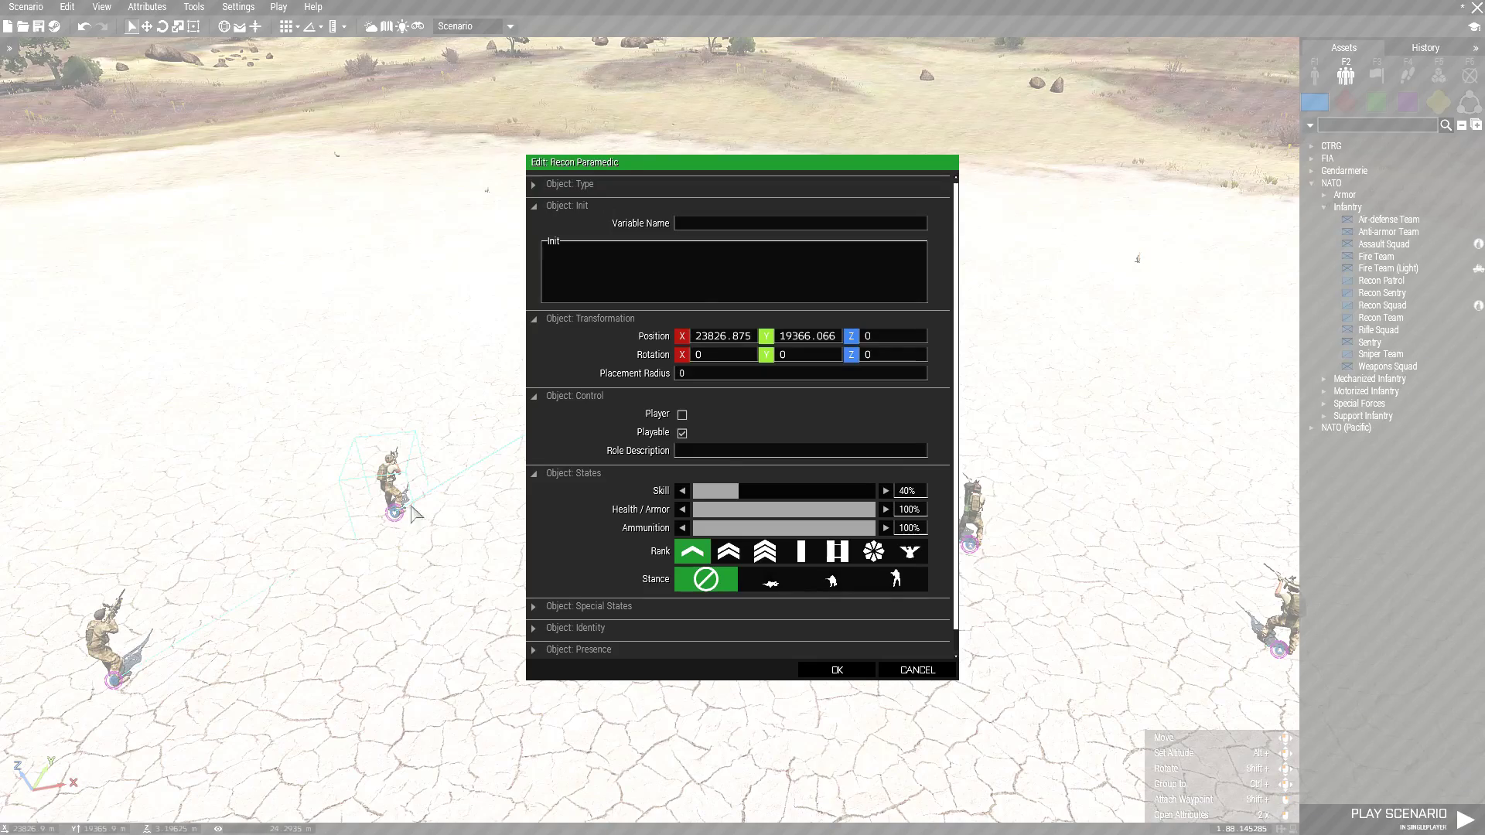
left_click(713, 224)
type("unit2")
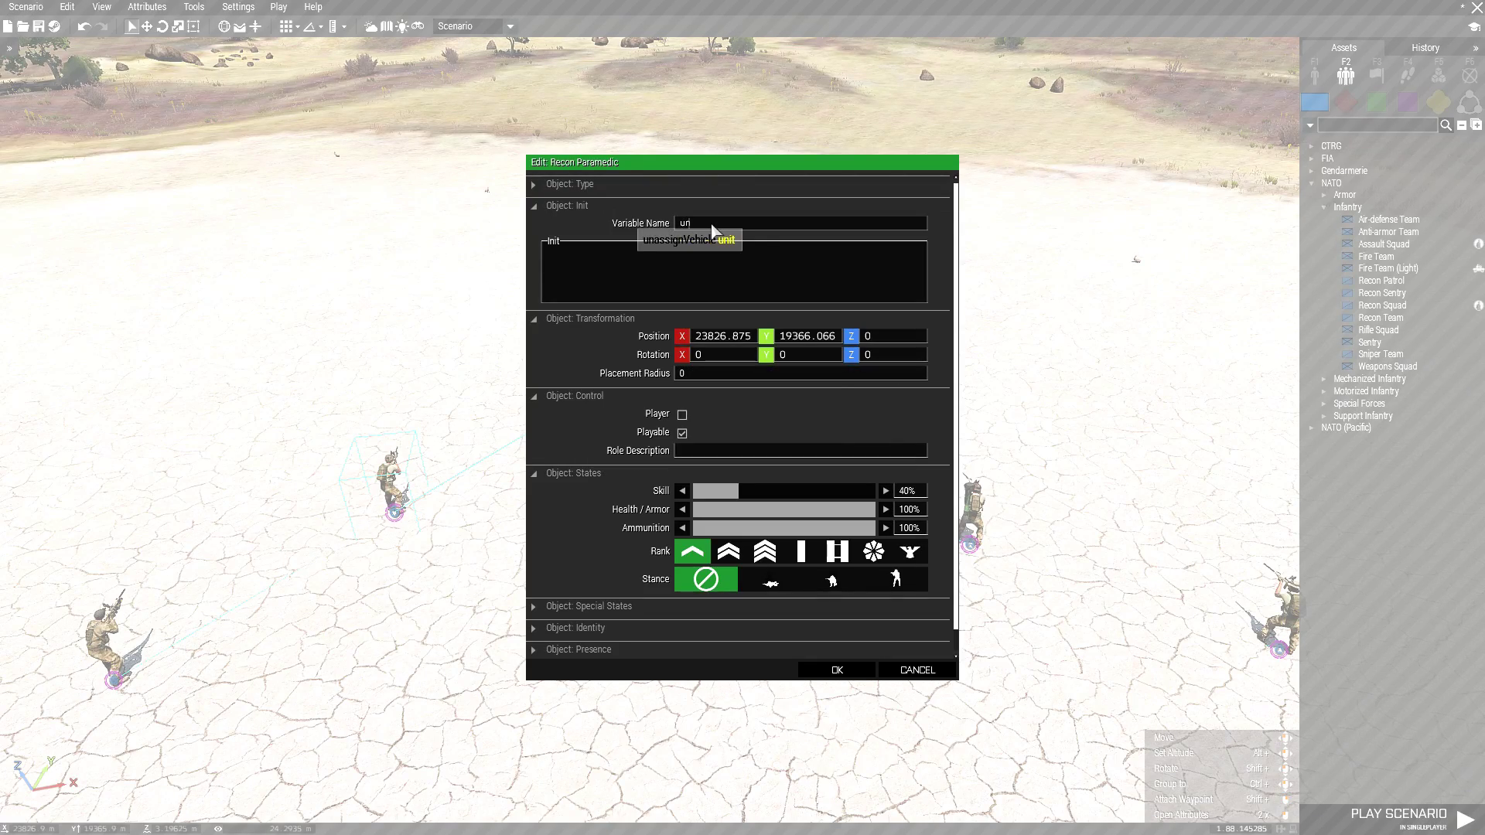
key("Return")
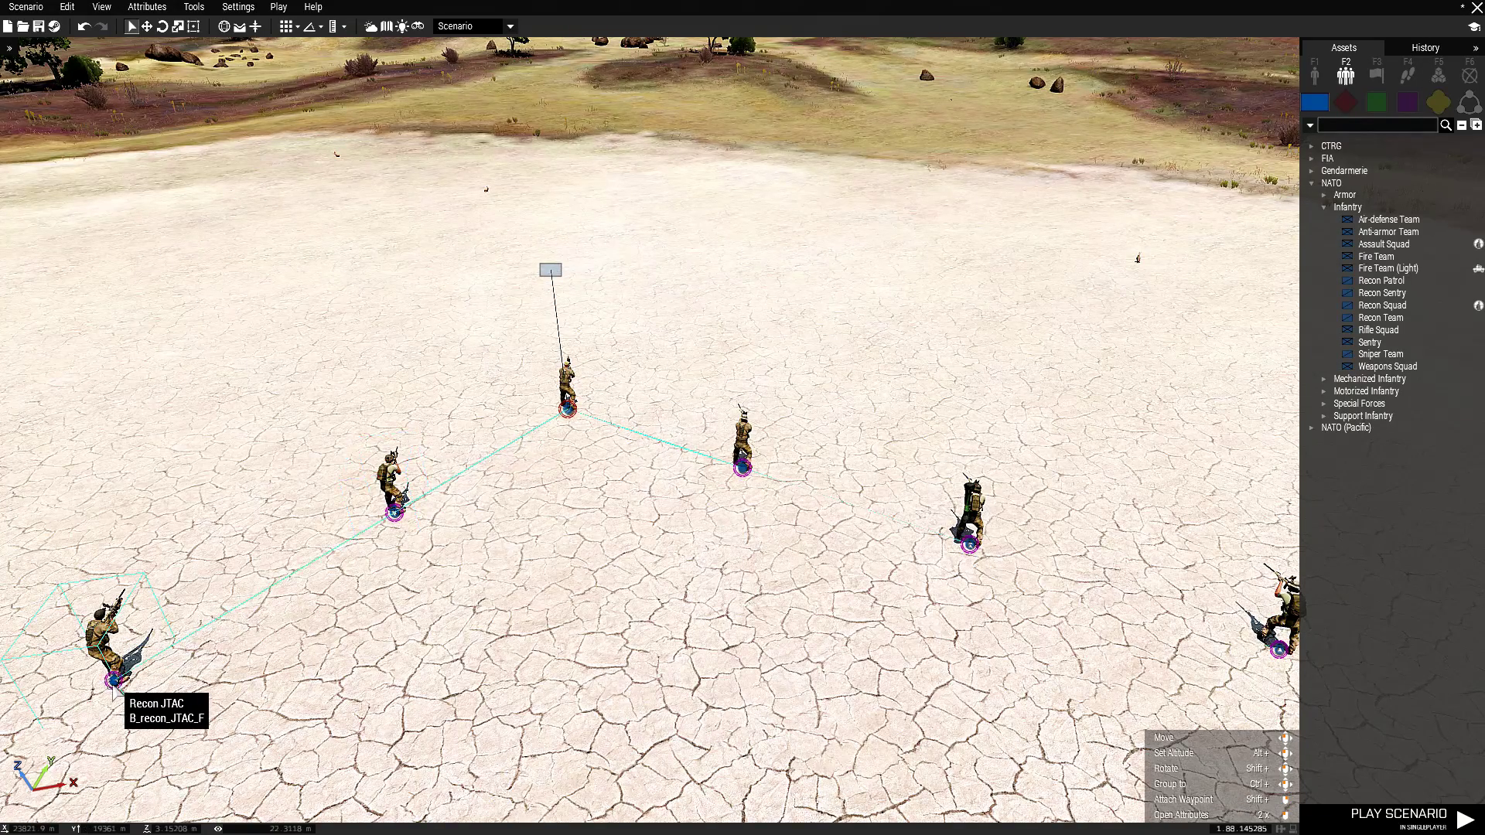
Step: Name the Recon JTAC unit3 and the Recon Marksman unit4
double_click(113, 681)
left_click(703, 227)
type("unit3")
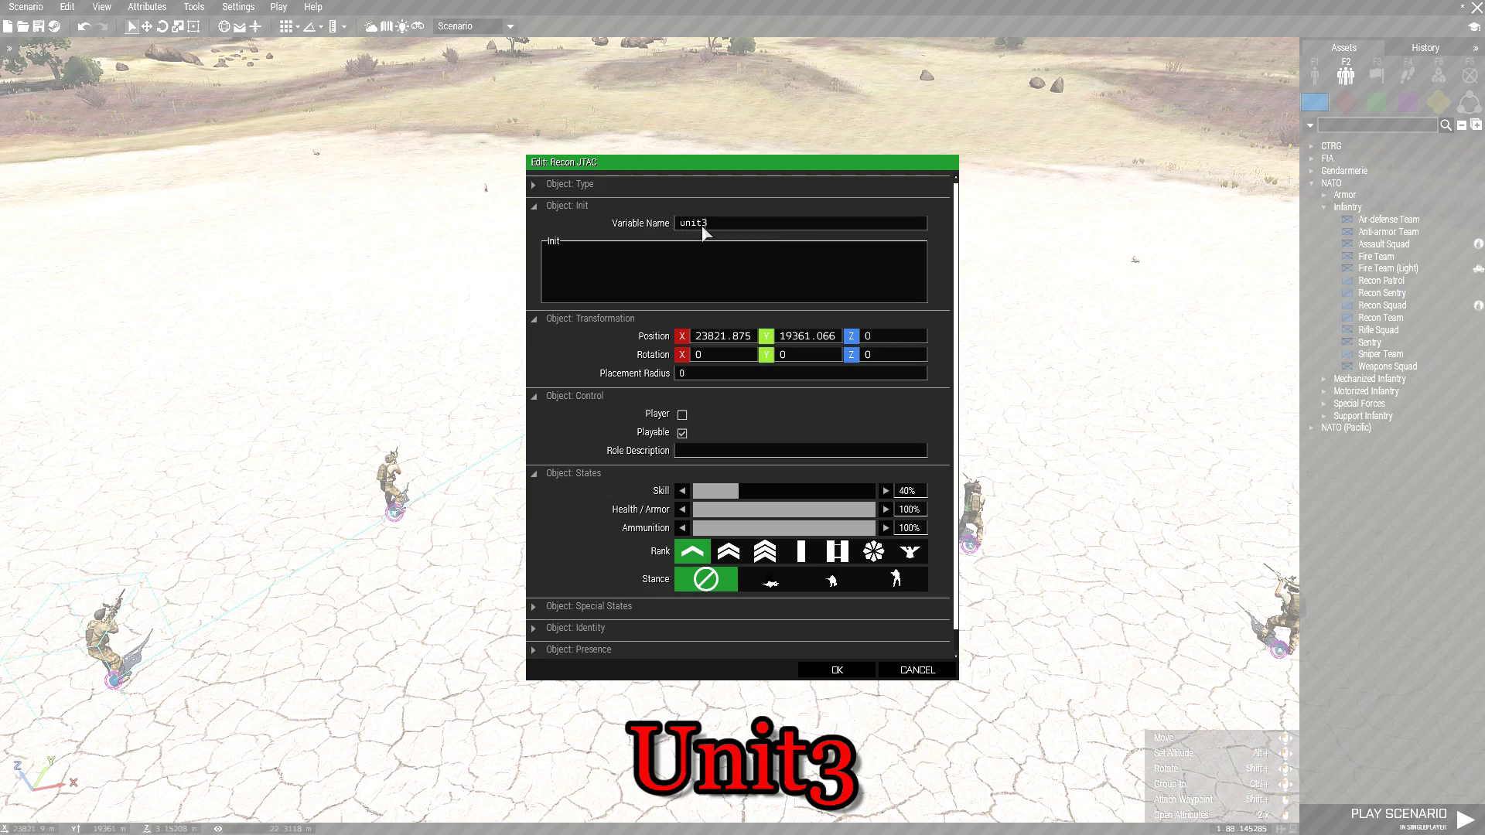
key("Return")
right_click_drag(723, 536, 723, 526)
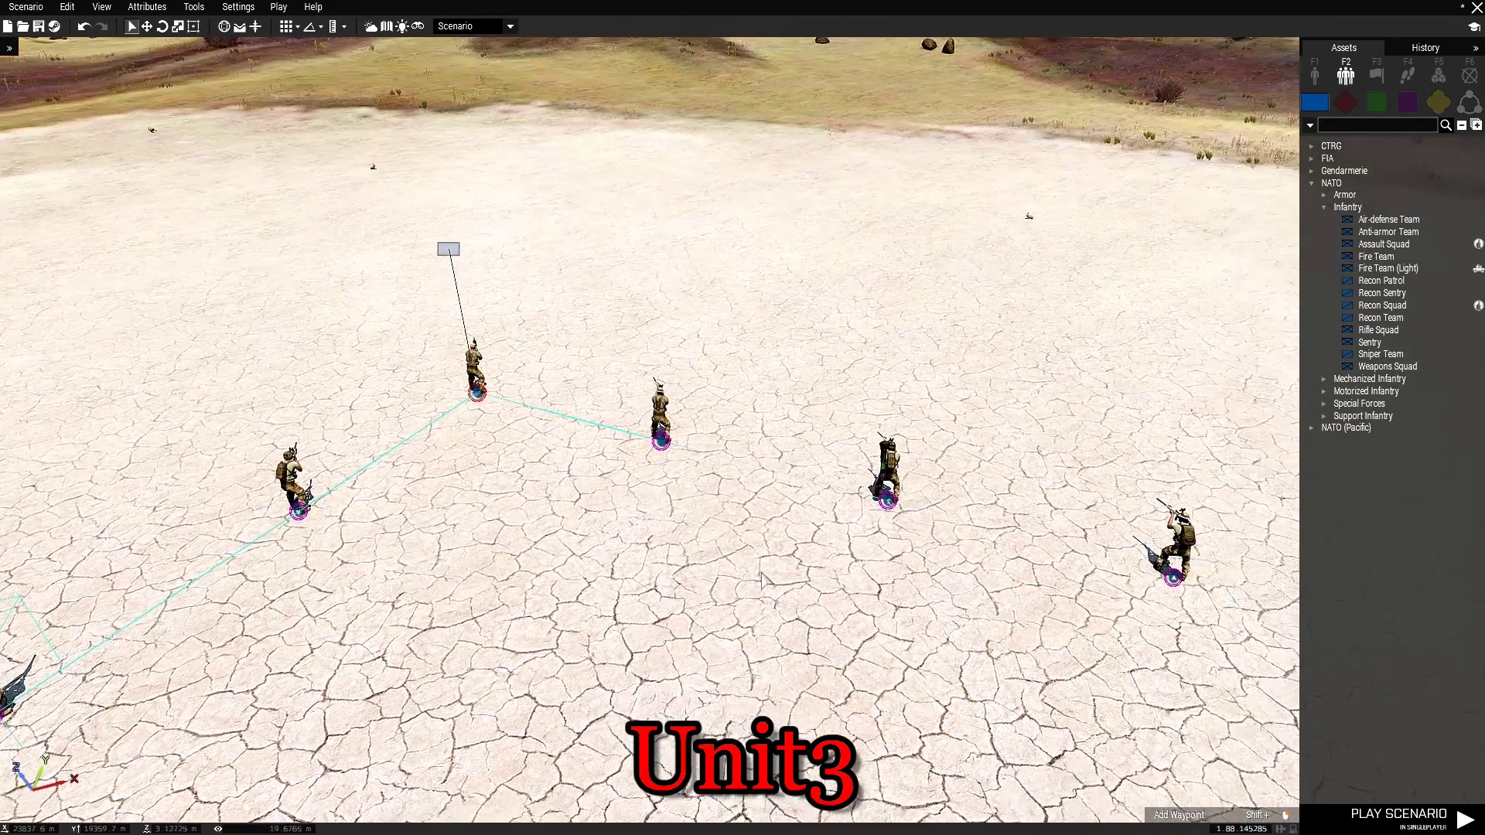
double_click(663, 437)
left_click(699, 230)
type("unit")
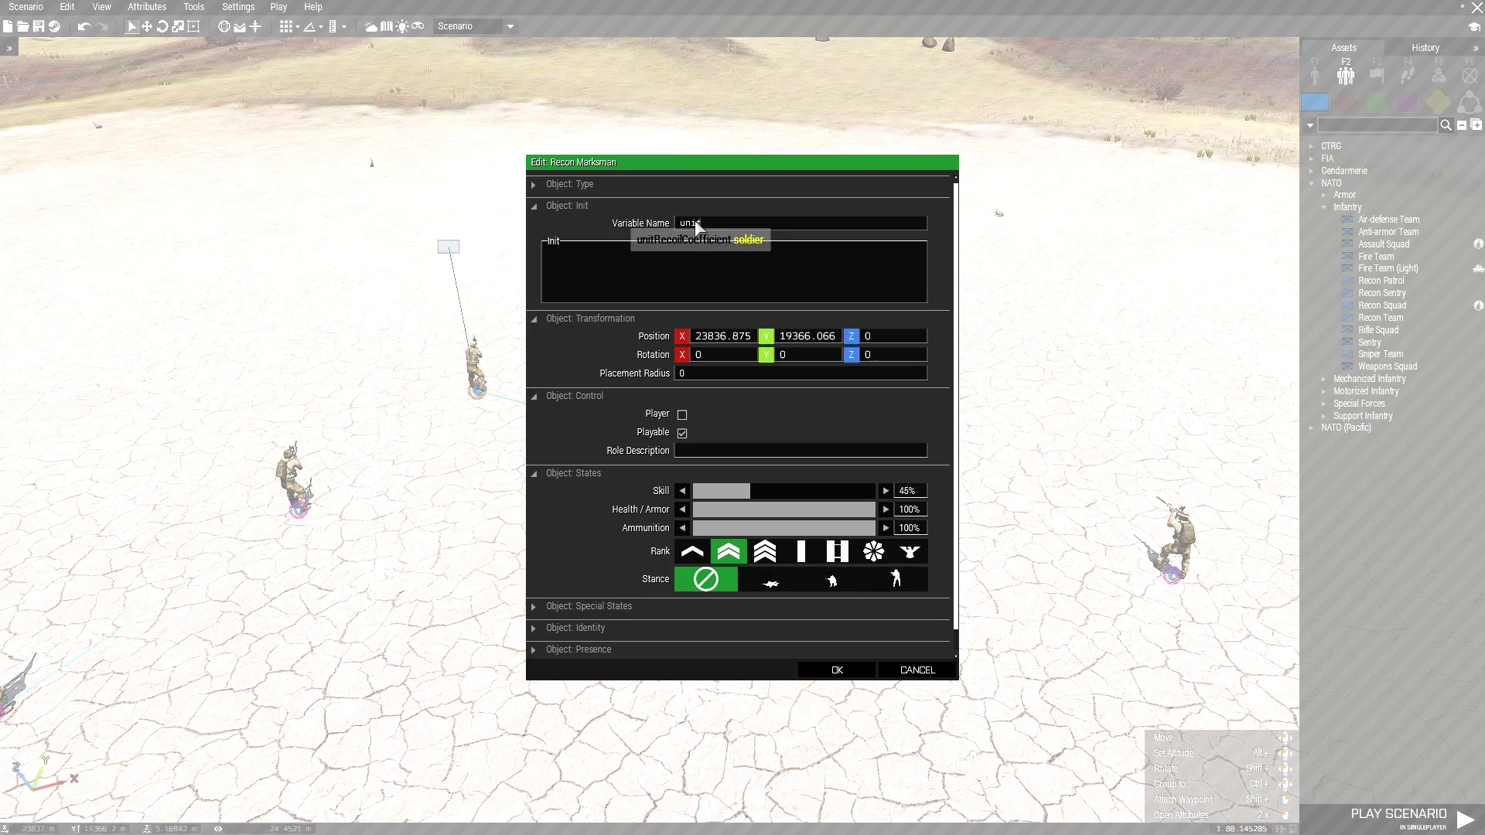
type("4")
key("Return")
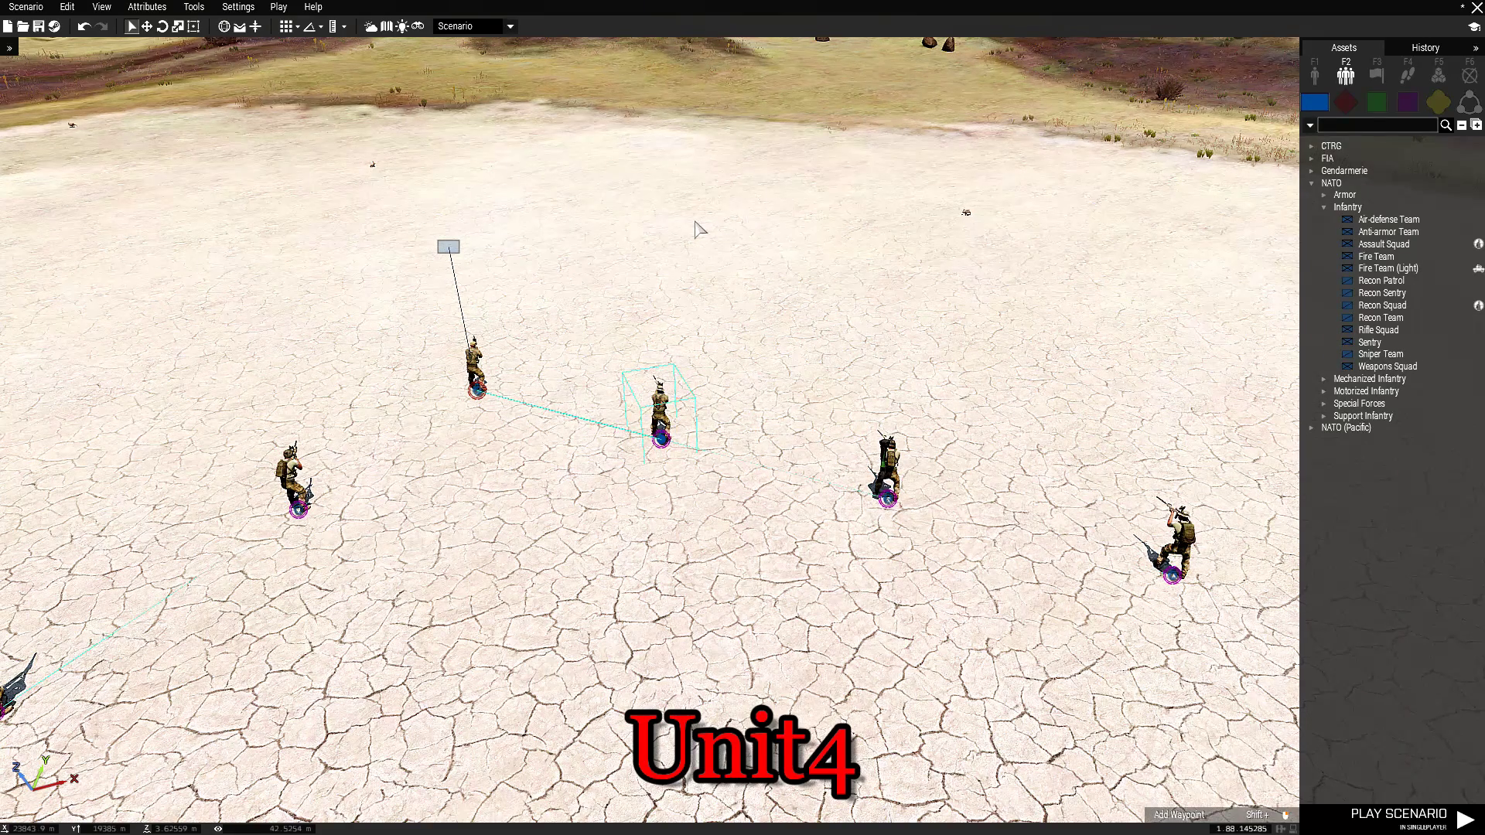
Step: Name the Recon Scout (AT) unit5 and the Recon Demo Specialist unit6
double_click(889, 501)
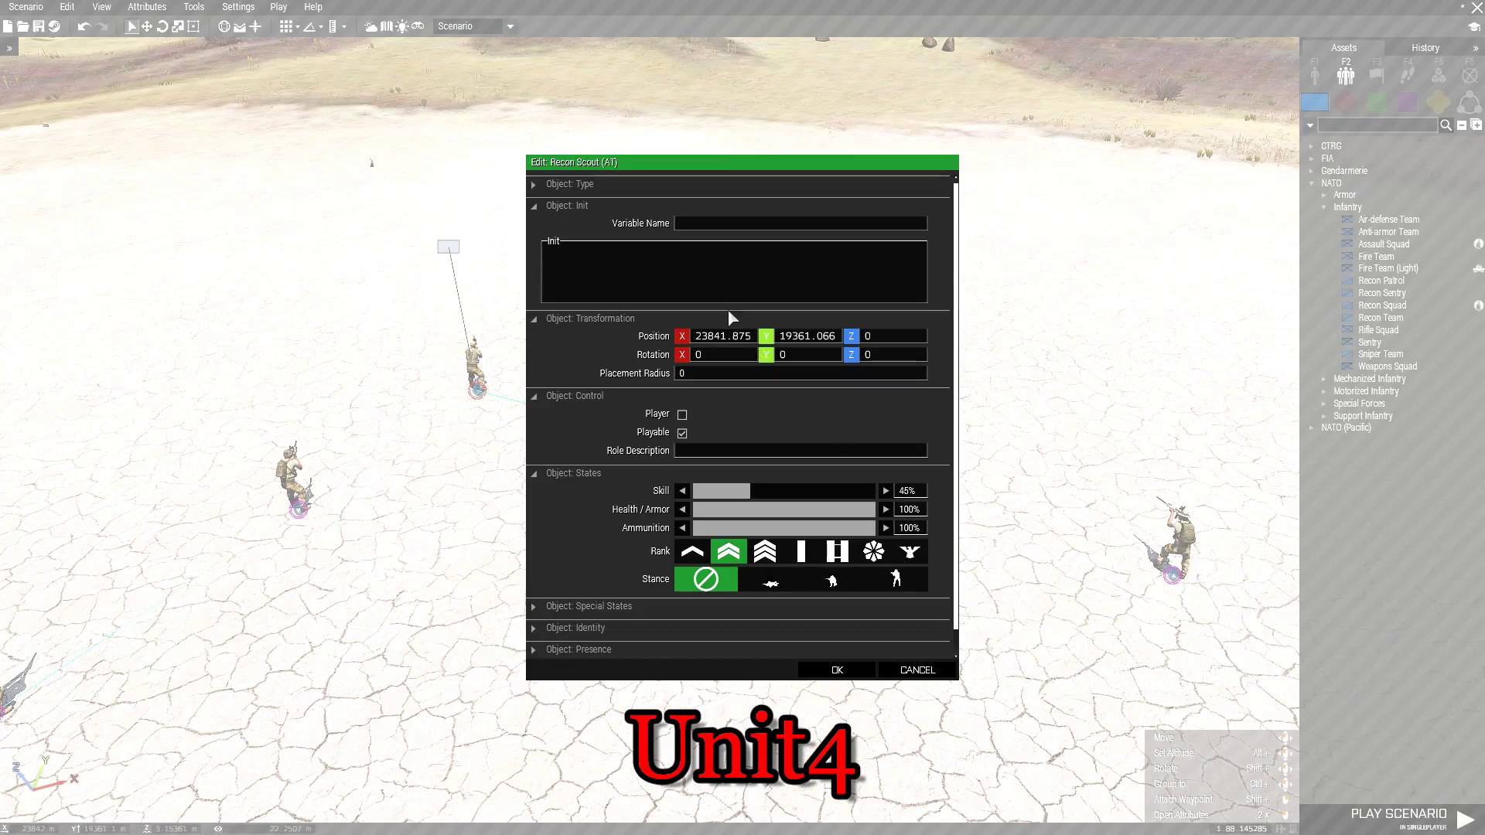
left_click(691, 222)
type("unit5")
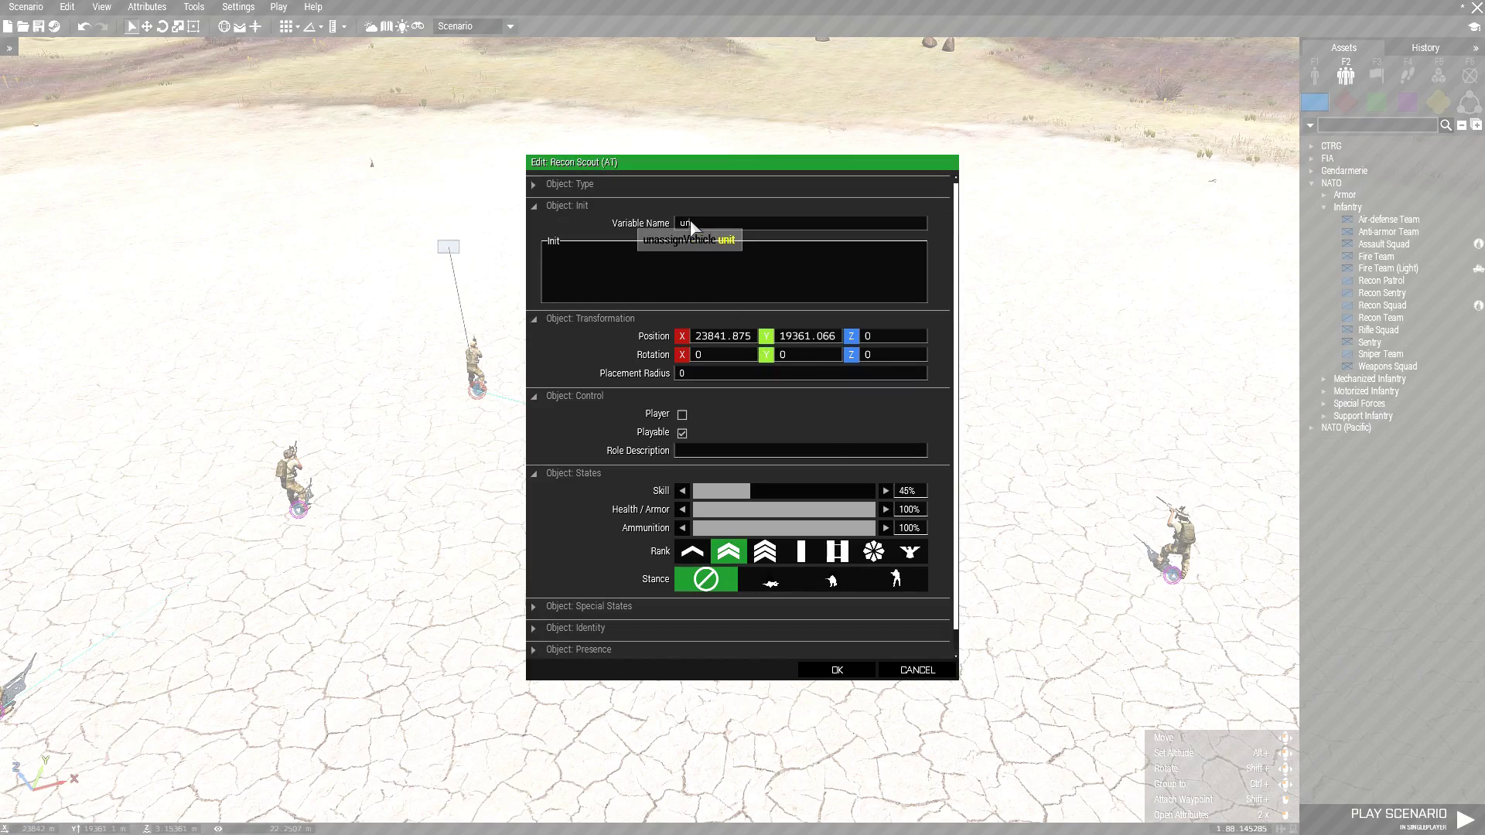
key("Return")
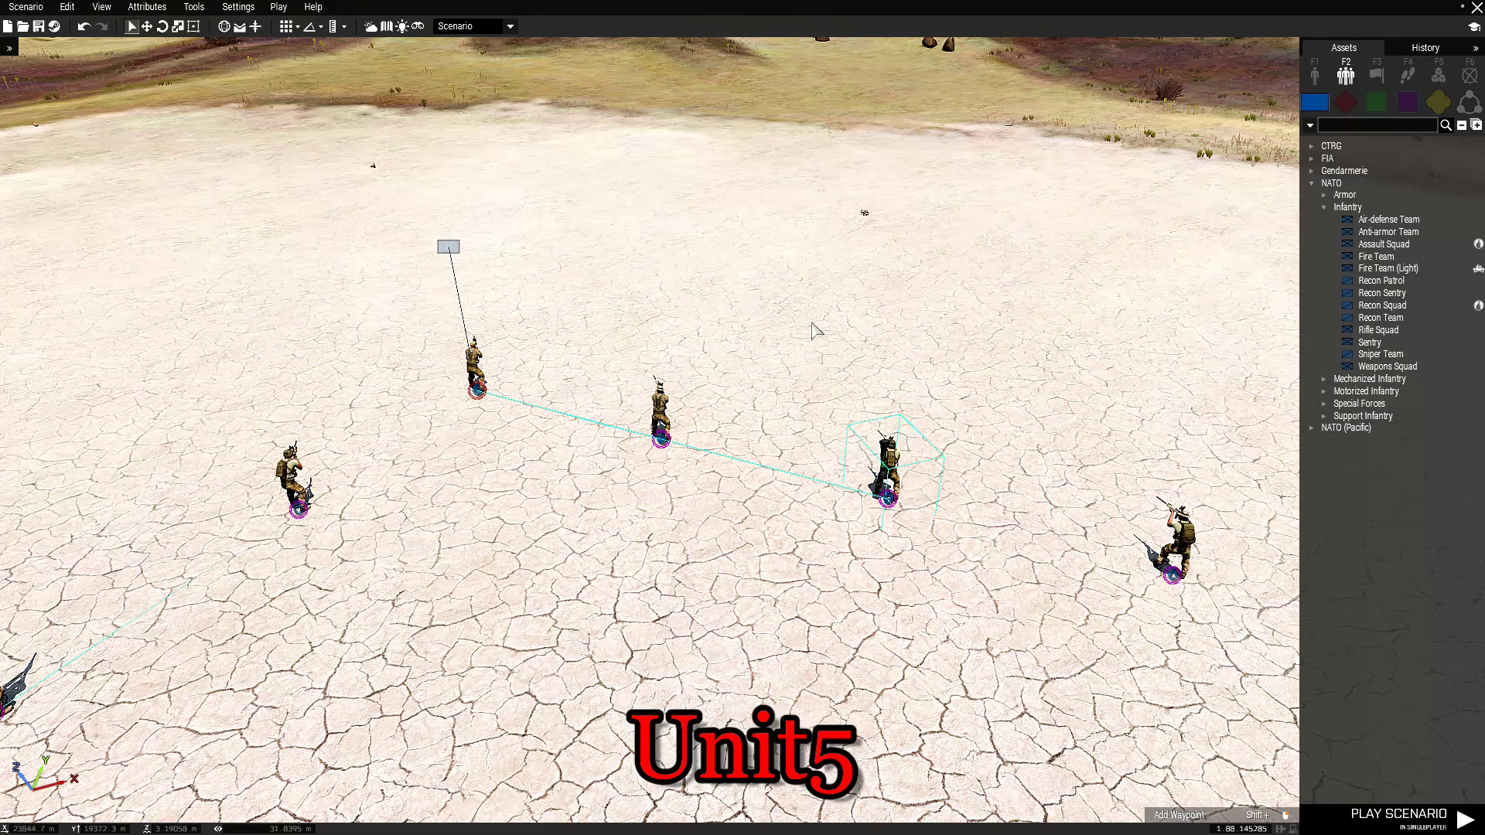
double_click(1173, 576)
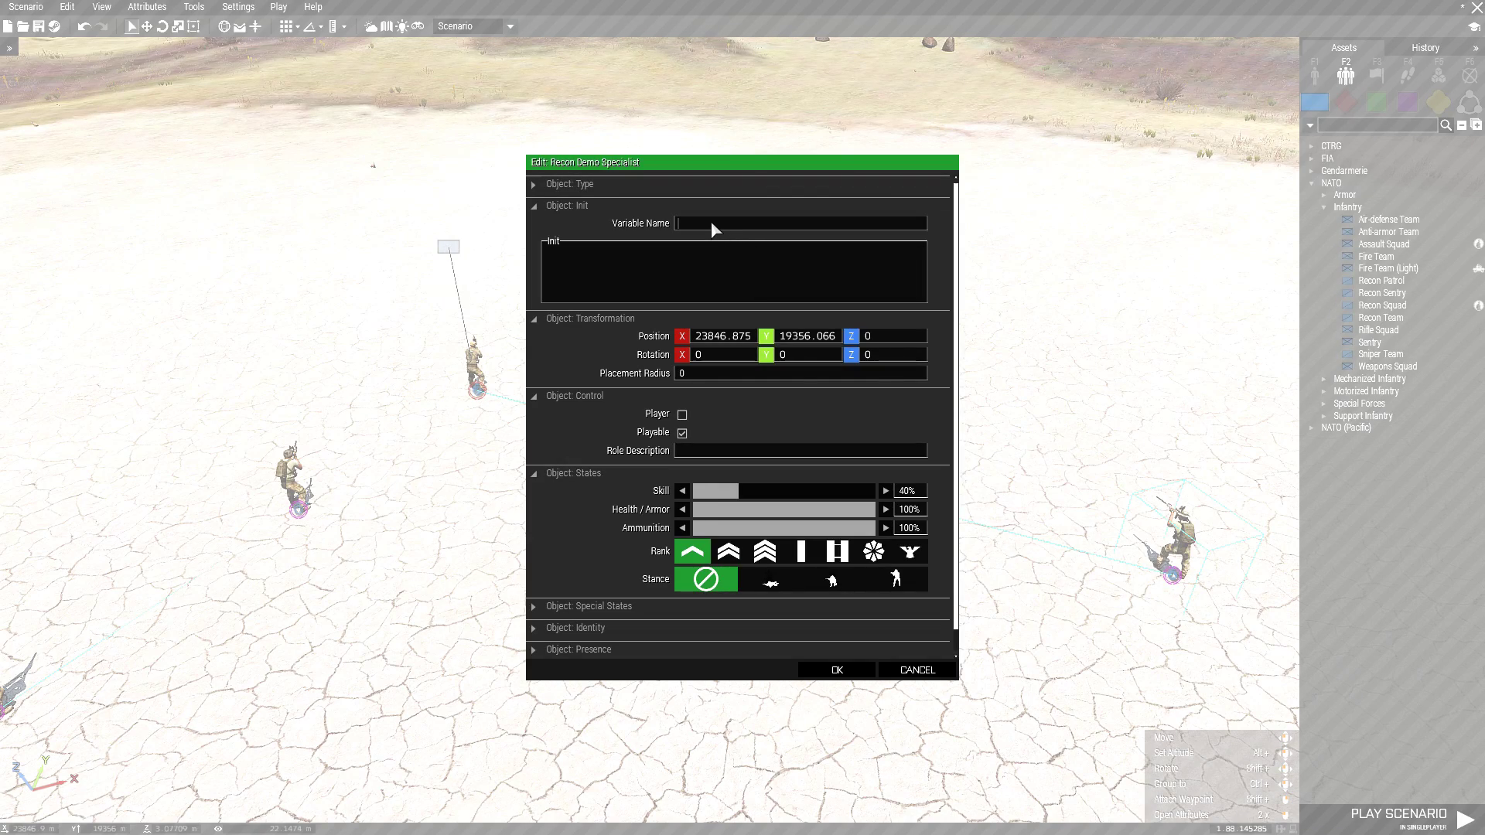
type("unit67")
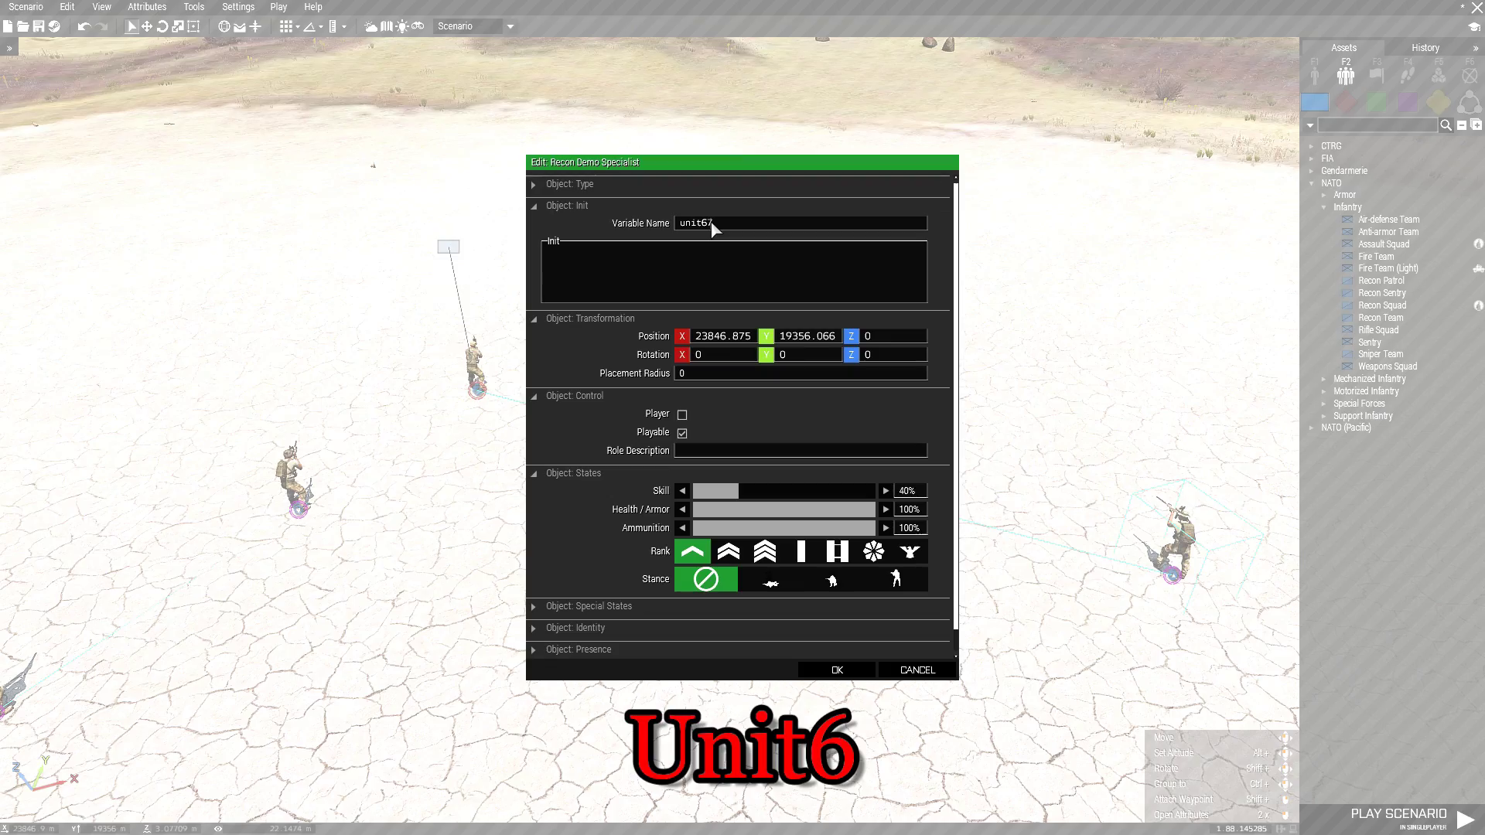
left_click(836, 670)
Step: Link the soldiers, including unit5, back into group Alpha 1-1
scroll(1019, 706, "down", 5)
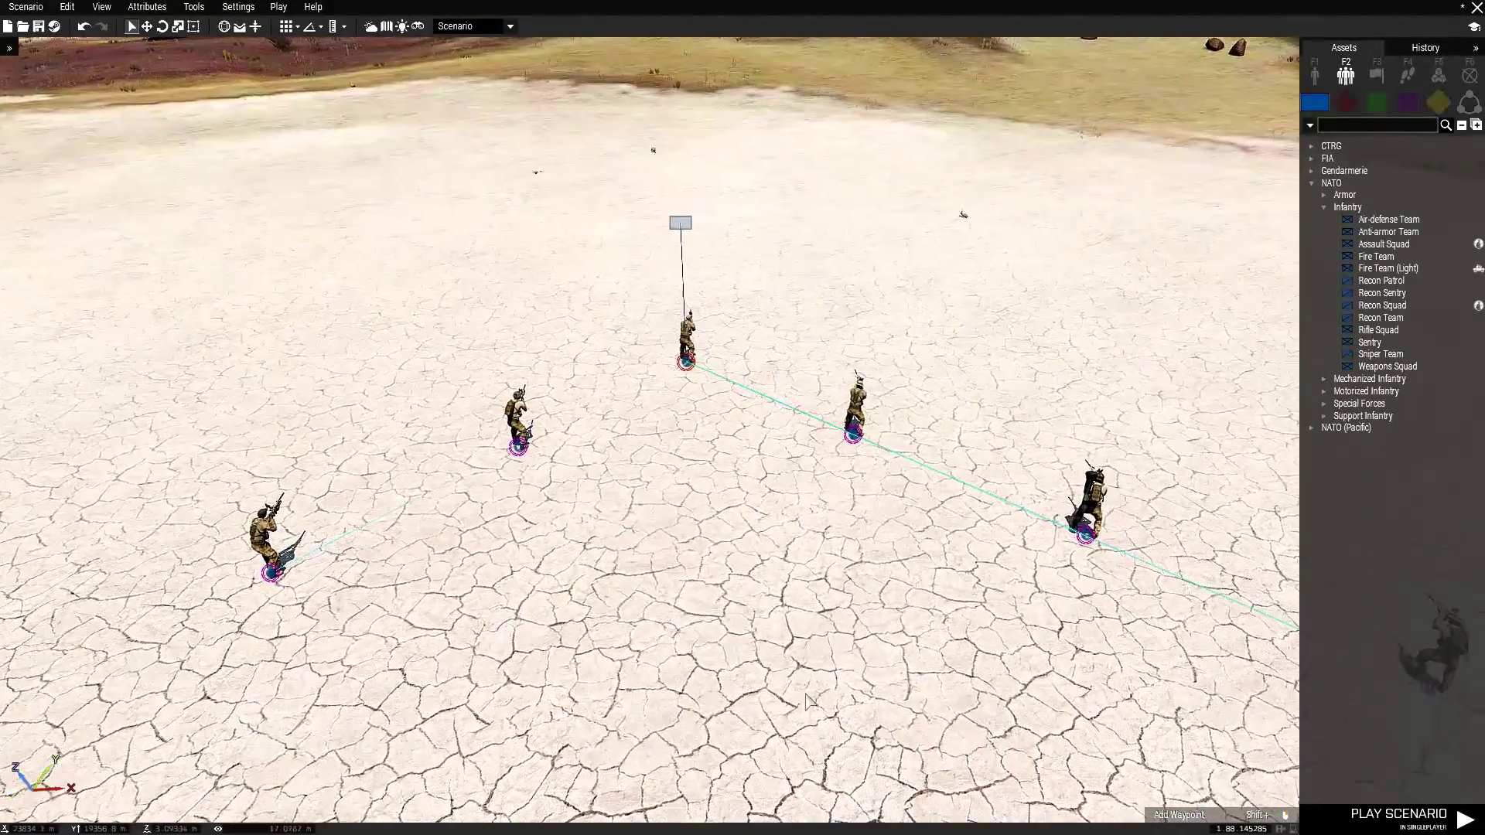
scroll(769, 644, "down", 3)
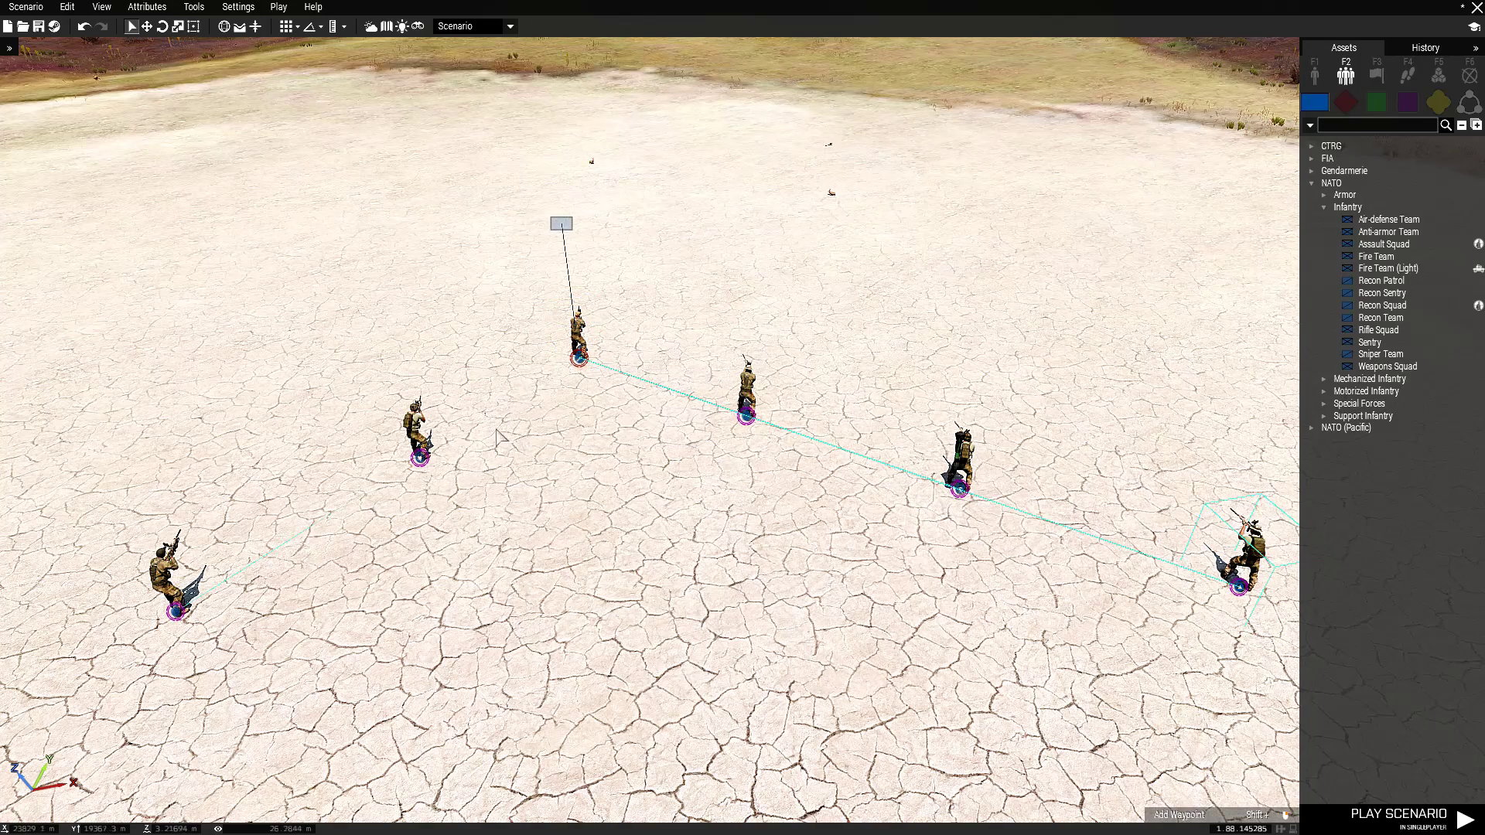
left_click_drag(418, 441, 971, 503, "ctrl")
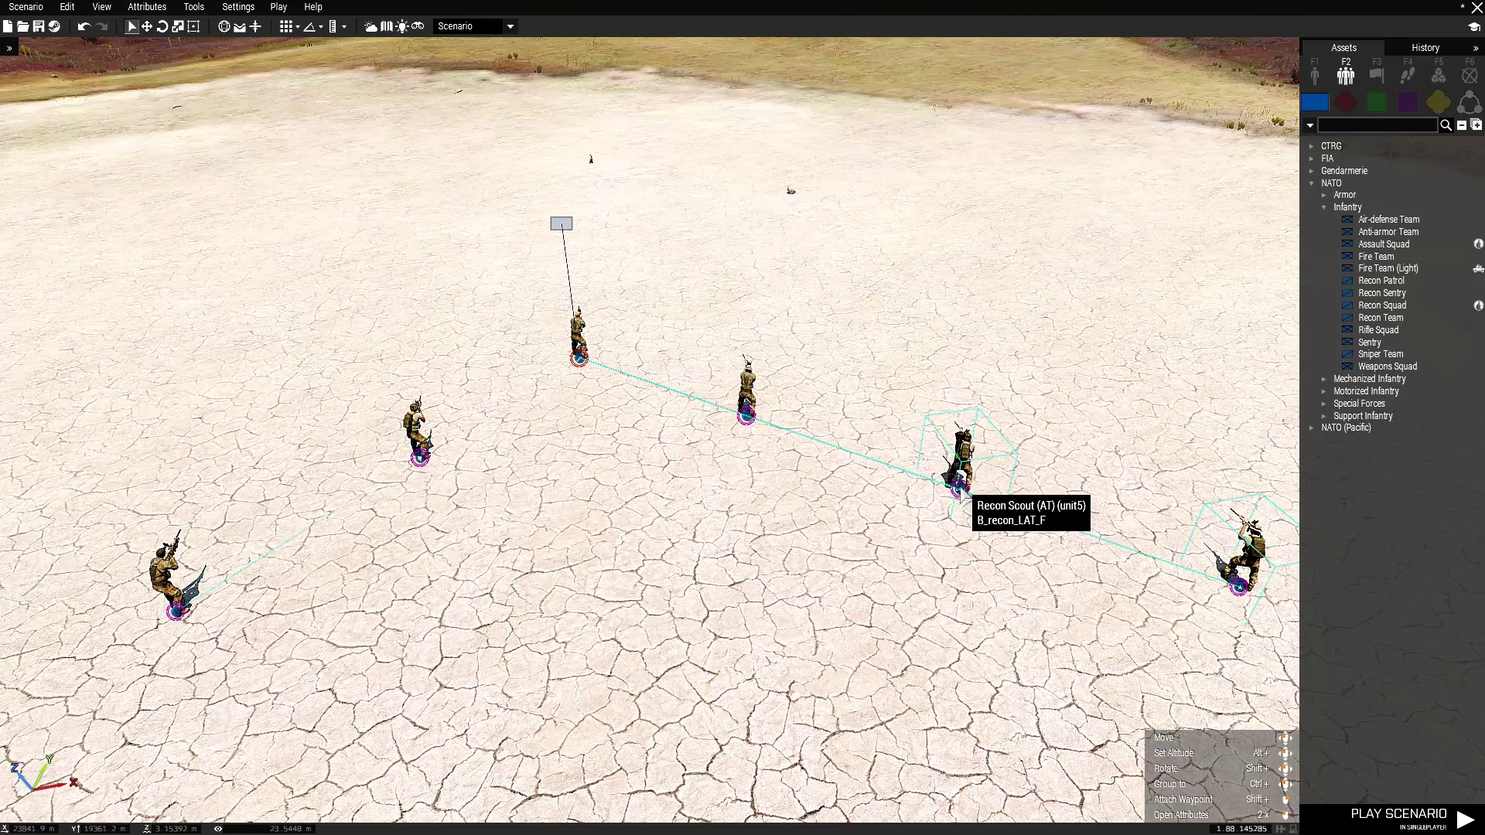
right_click_drag(971, 503, 859, 634)
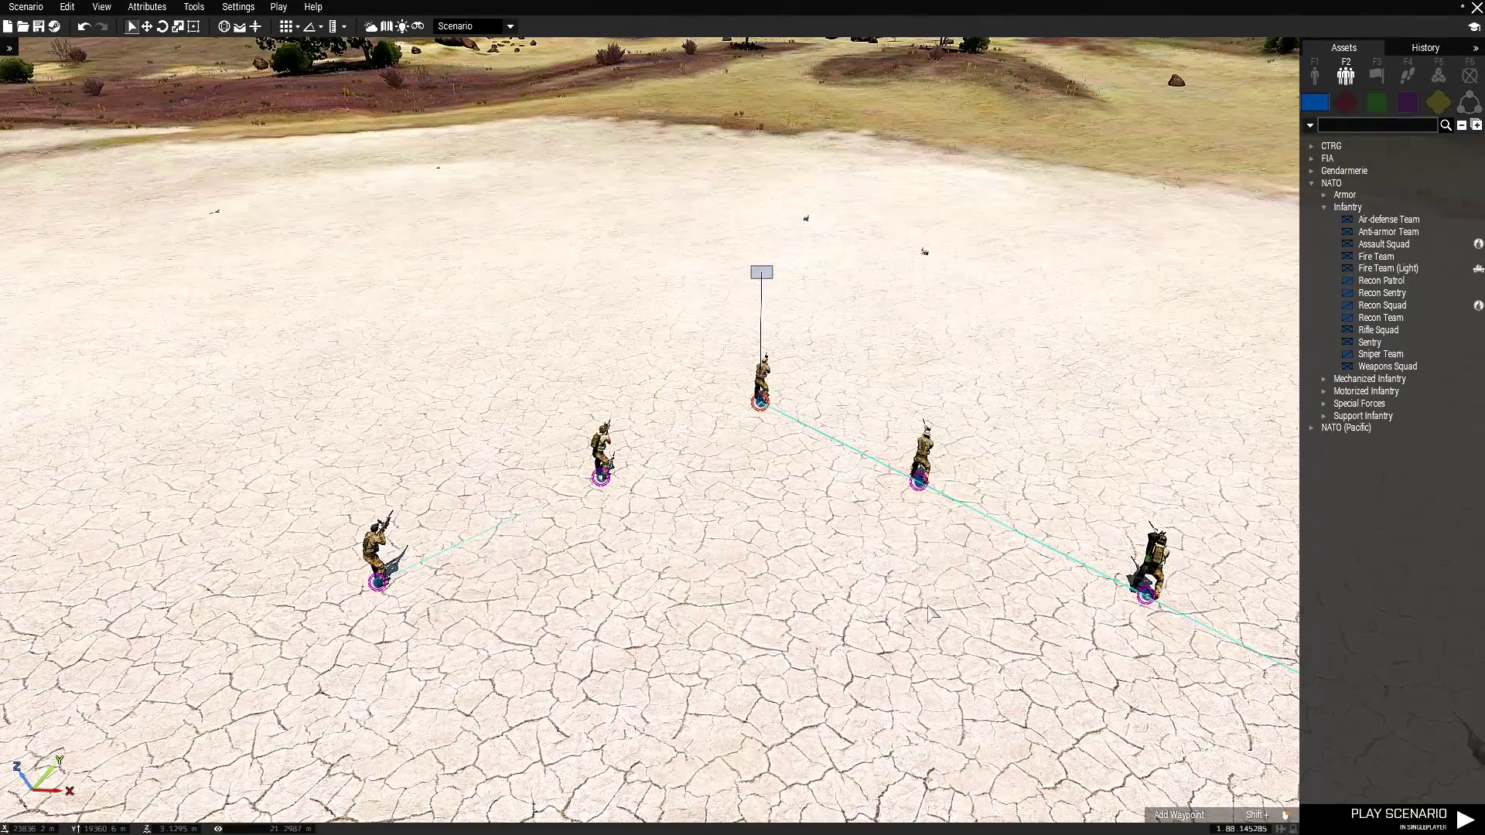
Step: Jump the camera via the map to the dry lakebed beside the farmland
key("m")
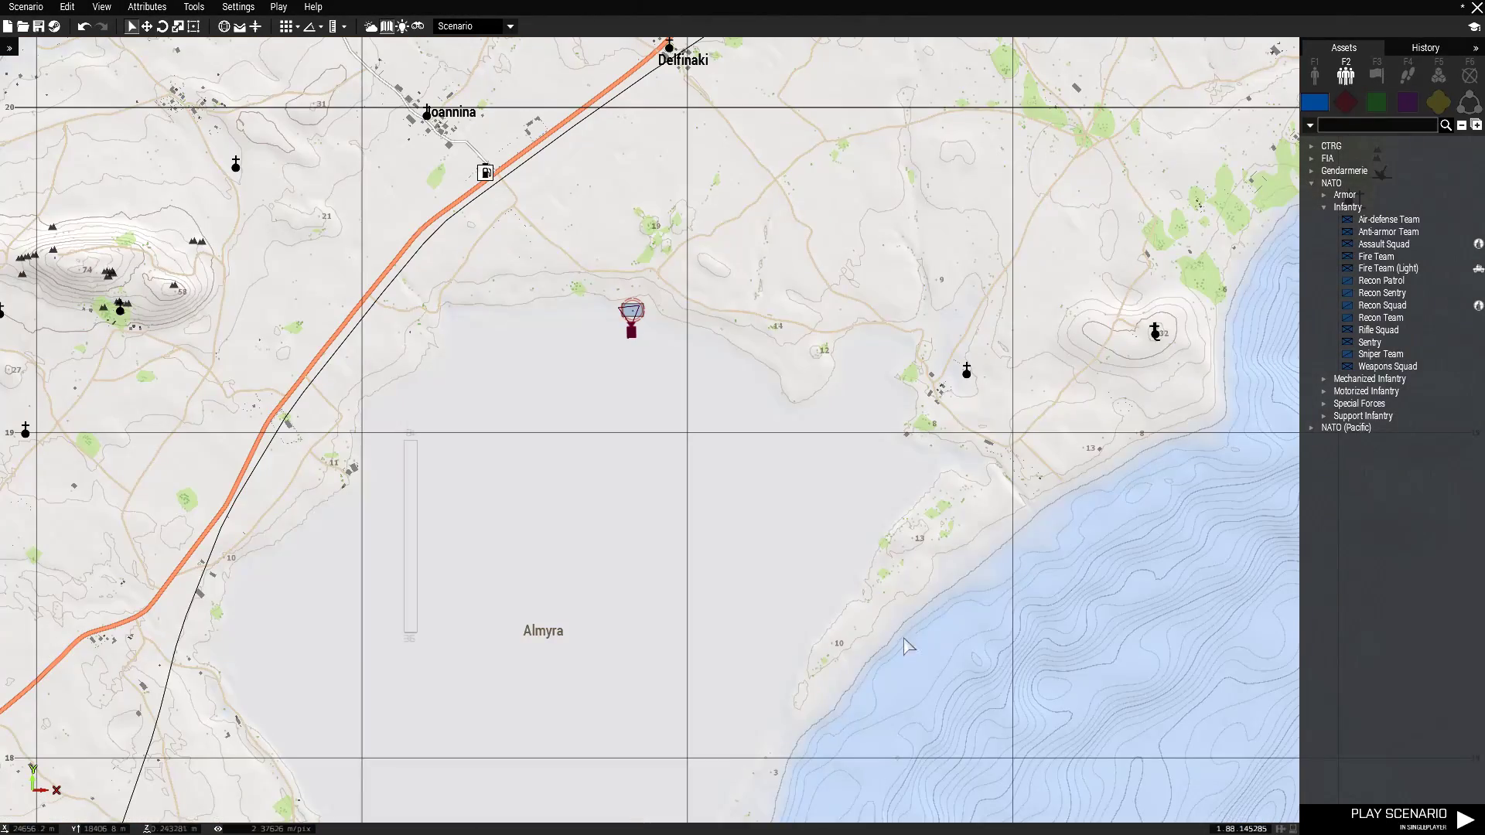
right_click_drag(905, 631, 766, 703)
scroll(730, 460, "up", 6)
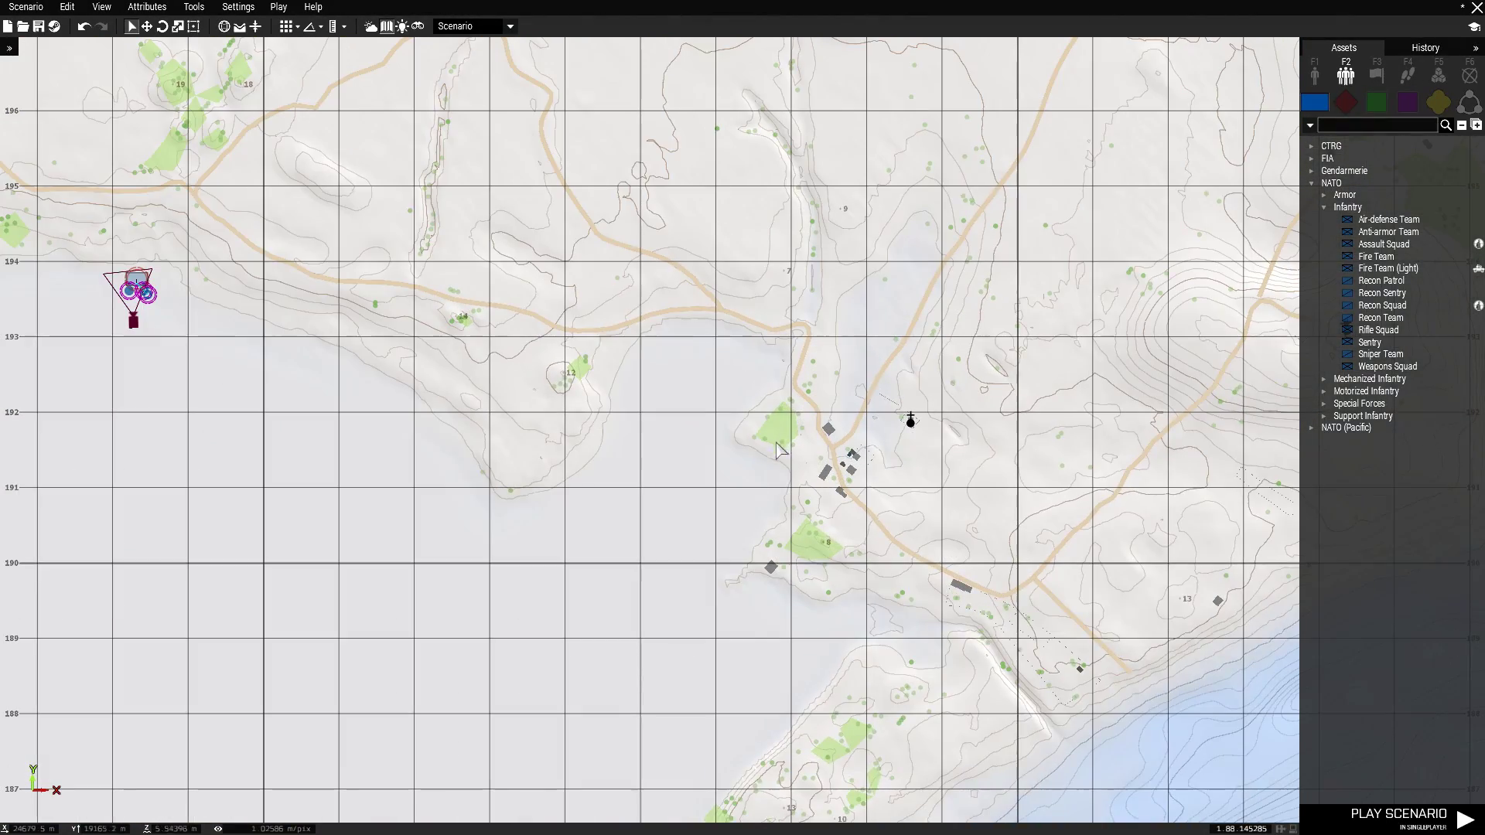
double_click(767, 493)
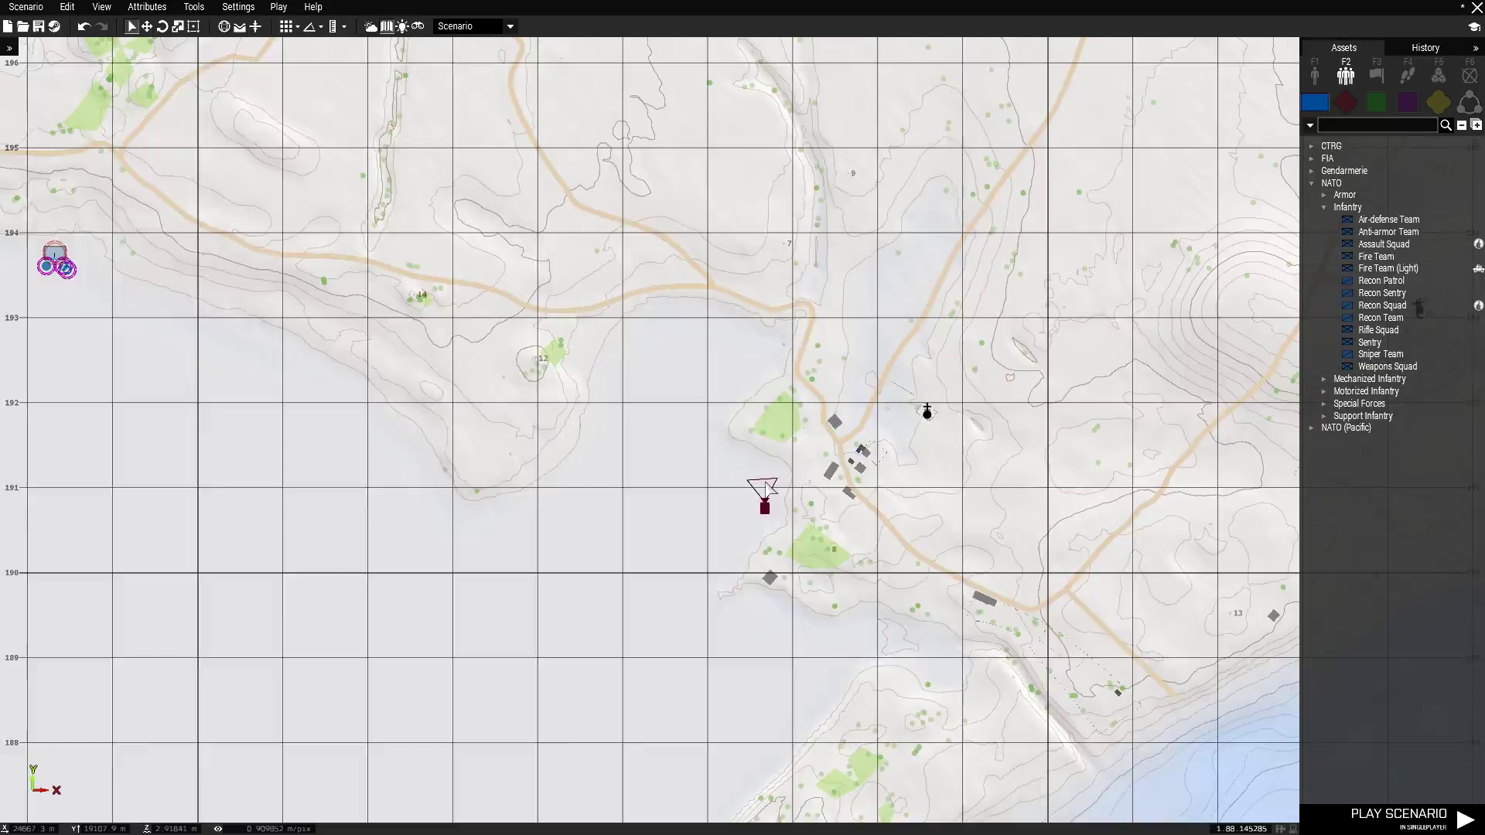
key("m")
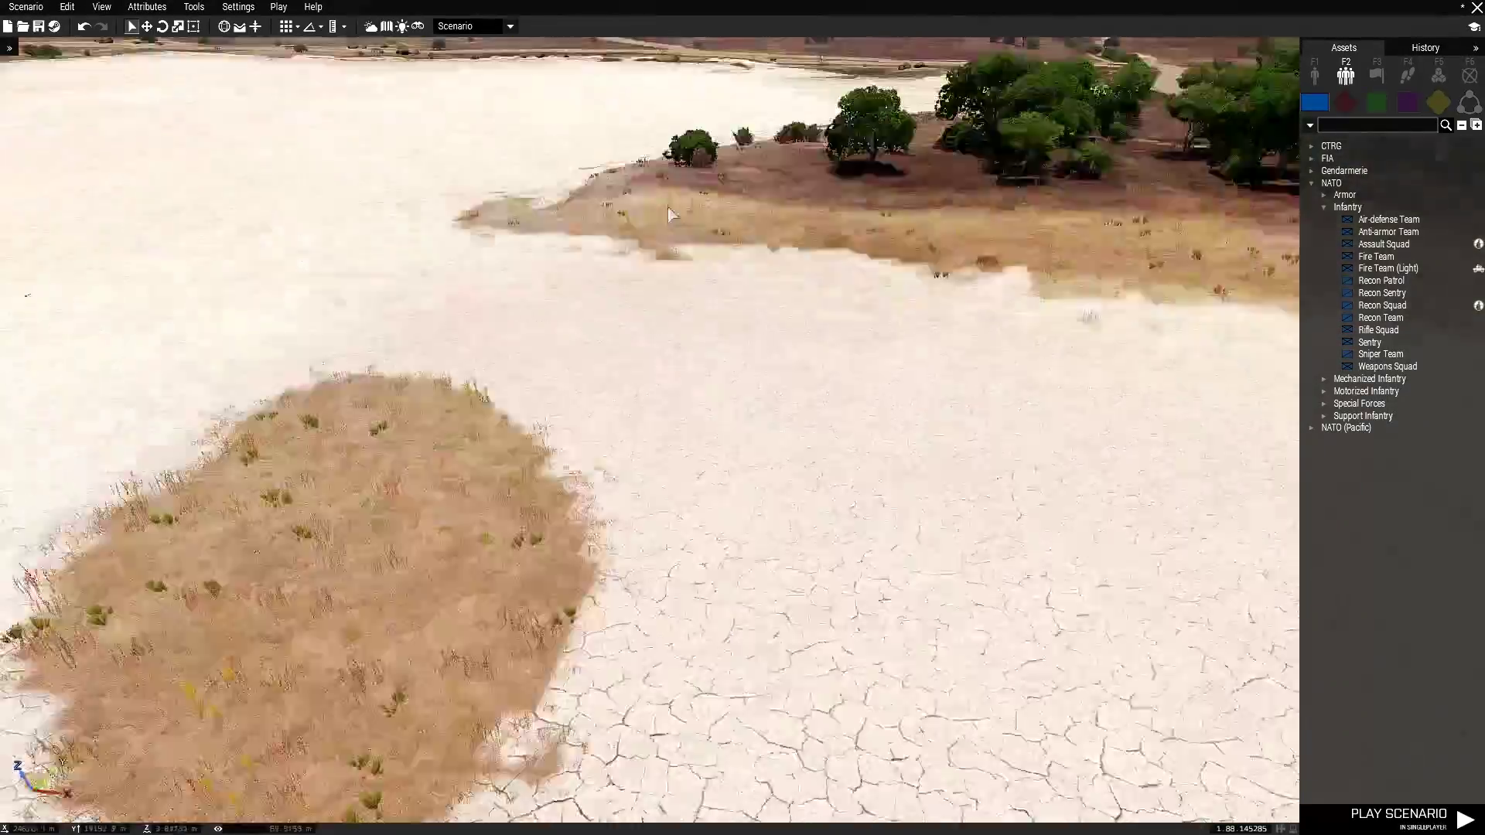
right_click_drag(513, 258, 802, 490)
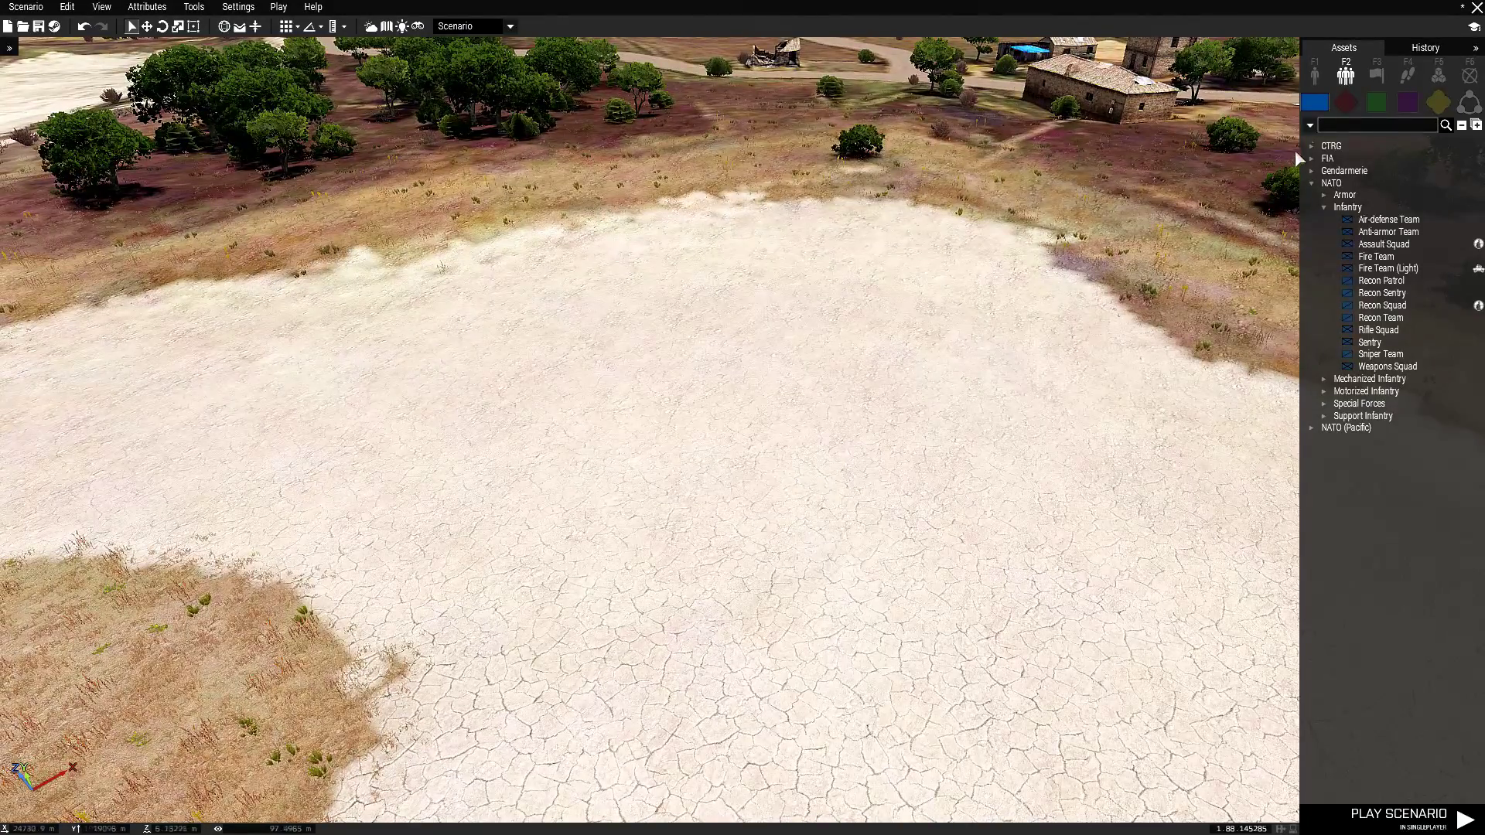
Step: Search props for 'helipad' and place two Helipad (Invisible), right and left on the lakebed
left_click(1314, 75)
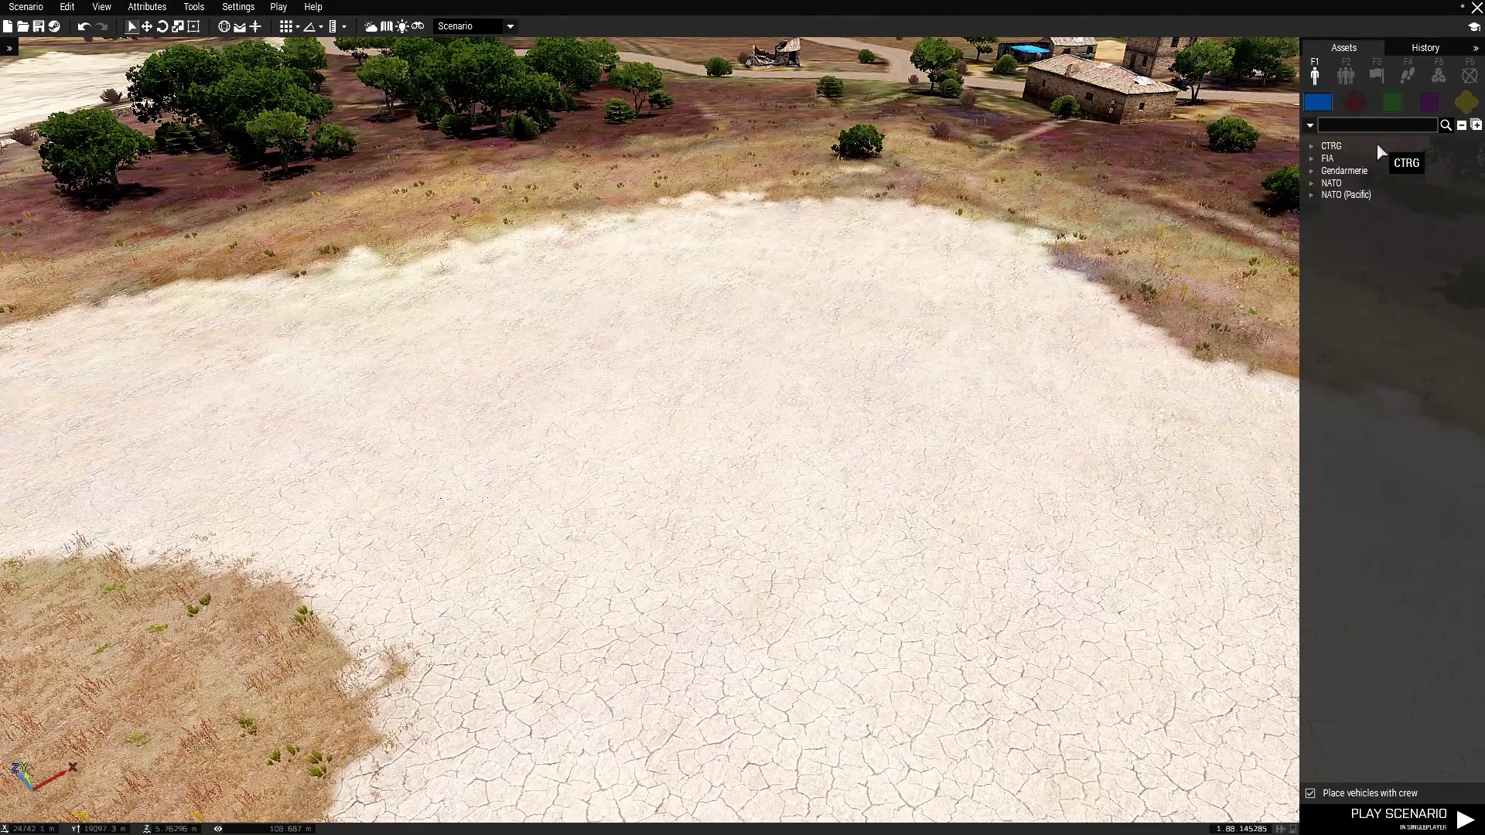
left_click(1466, 103)
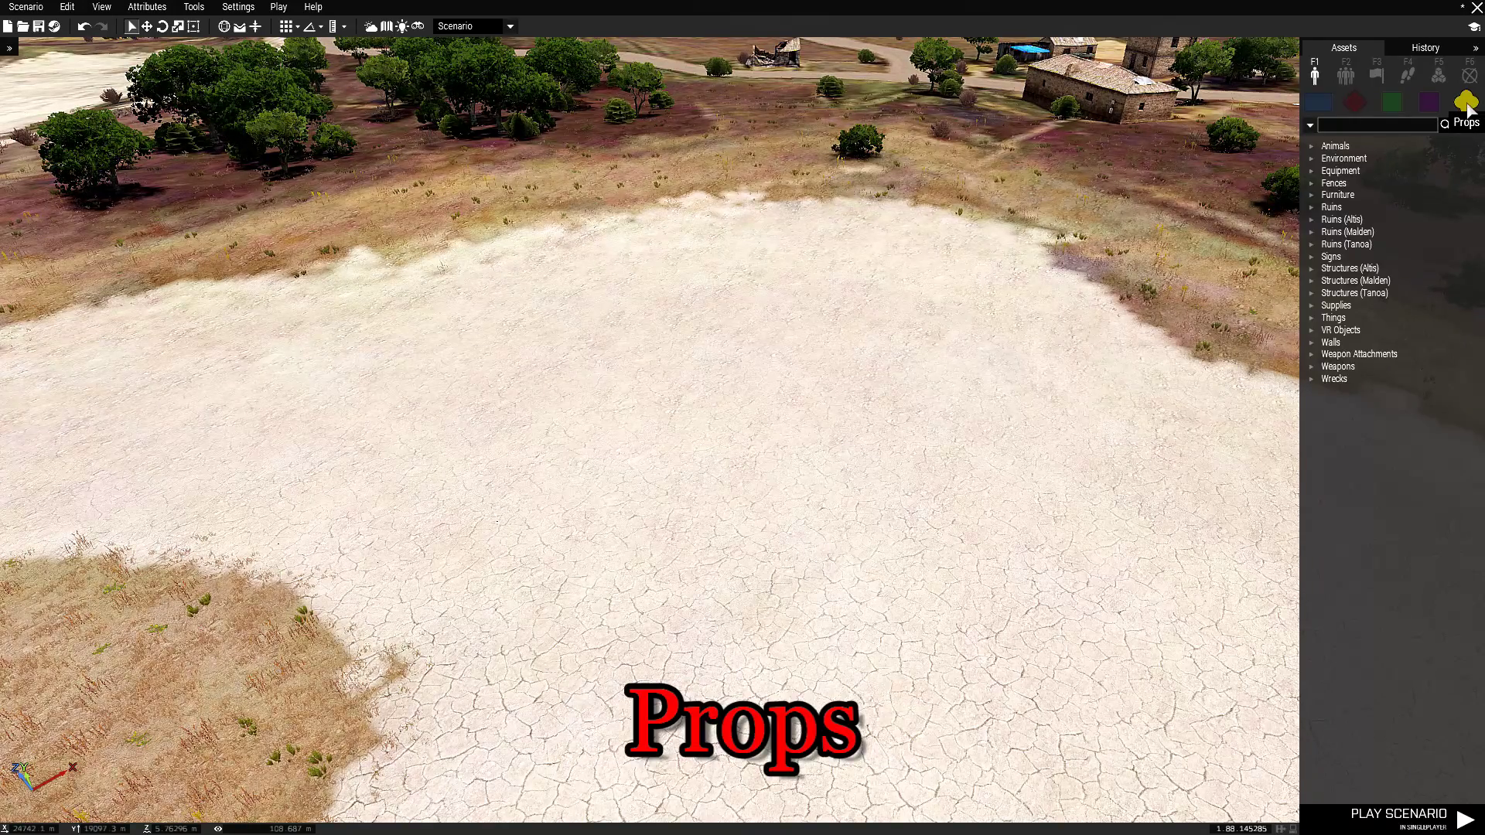
left_click(1339, 127)
type("helipad")
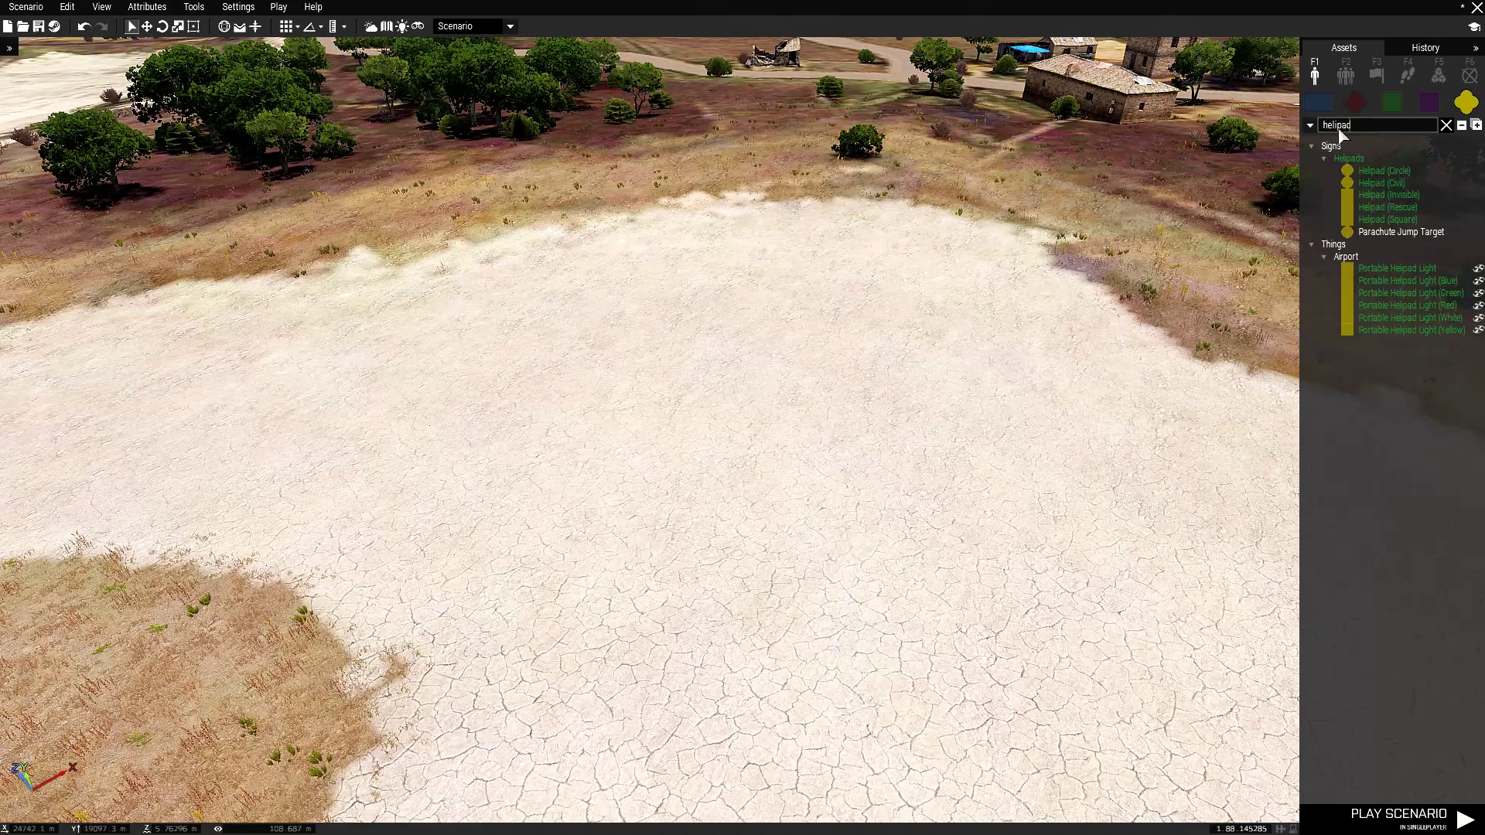
left_click(1384, 195)
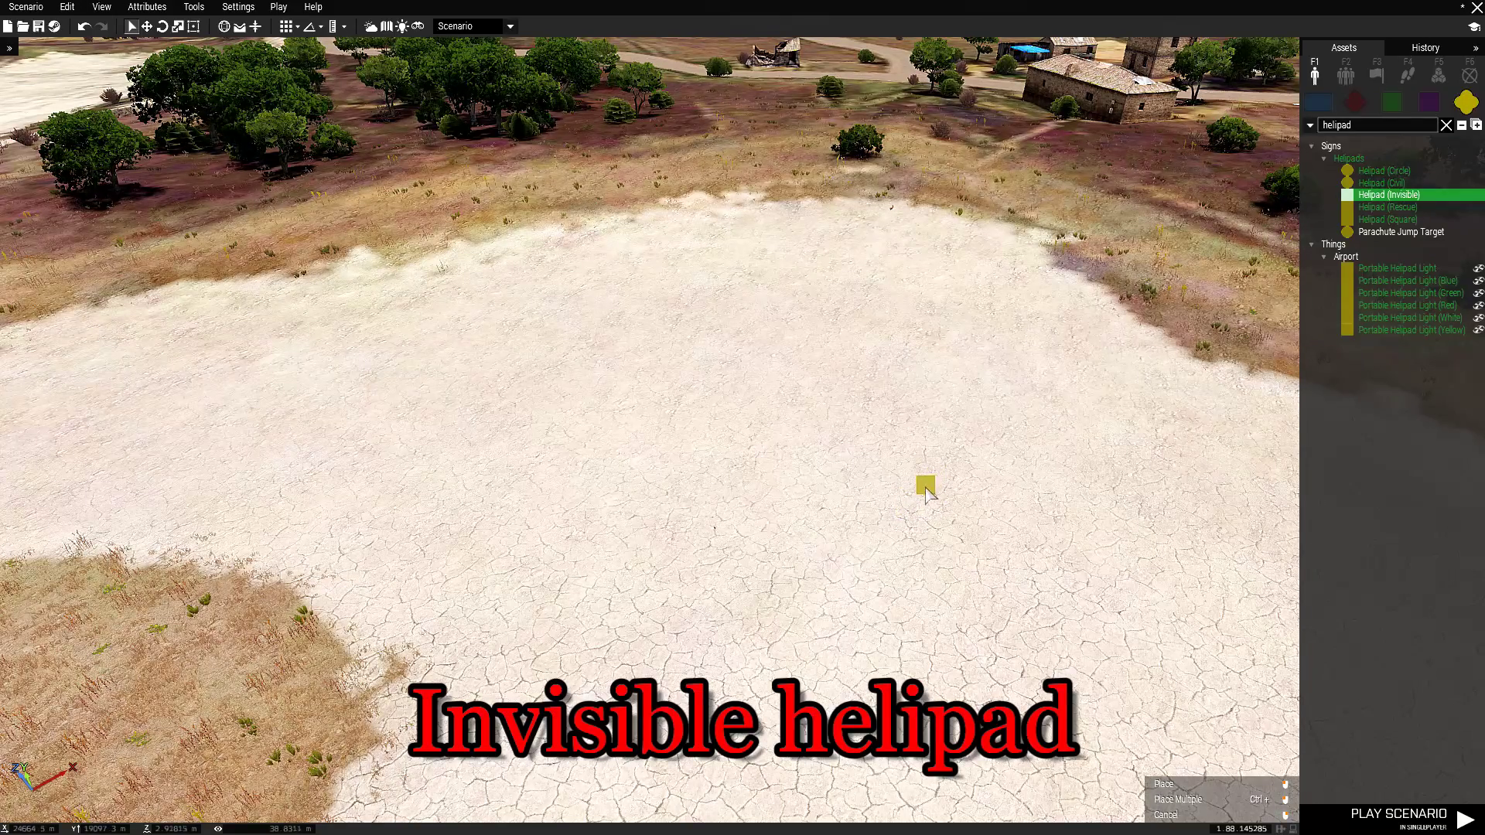
left_click(923, 494)
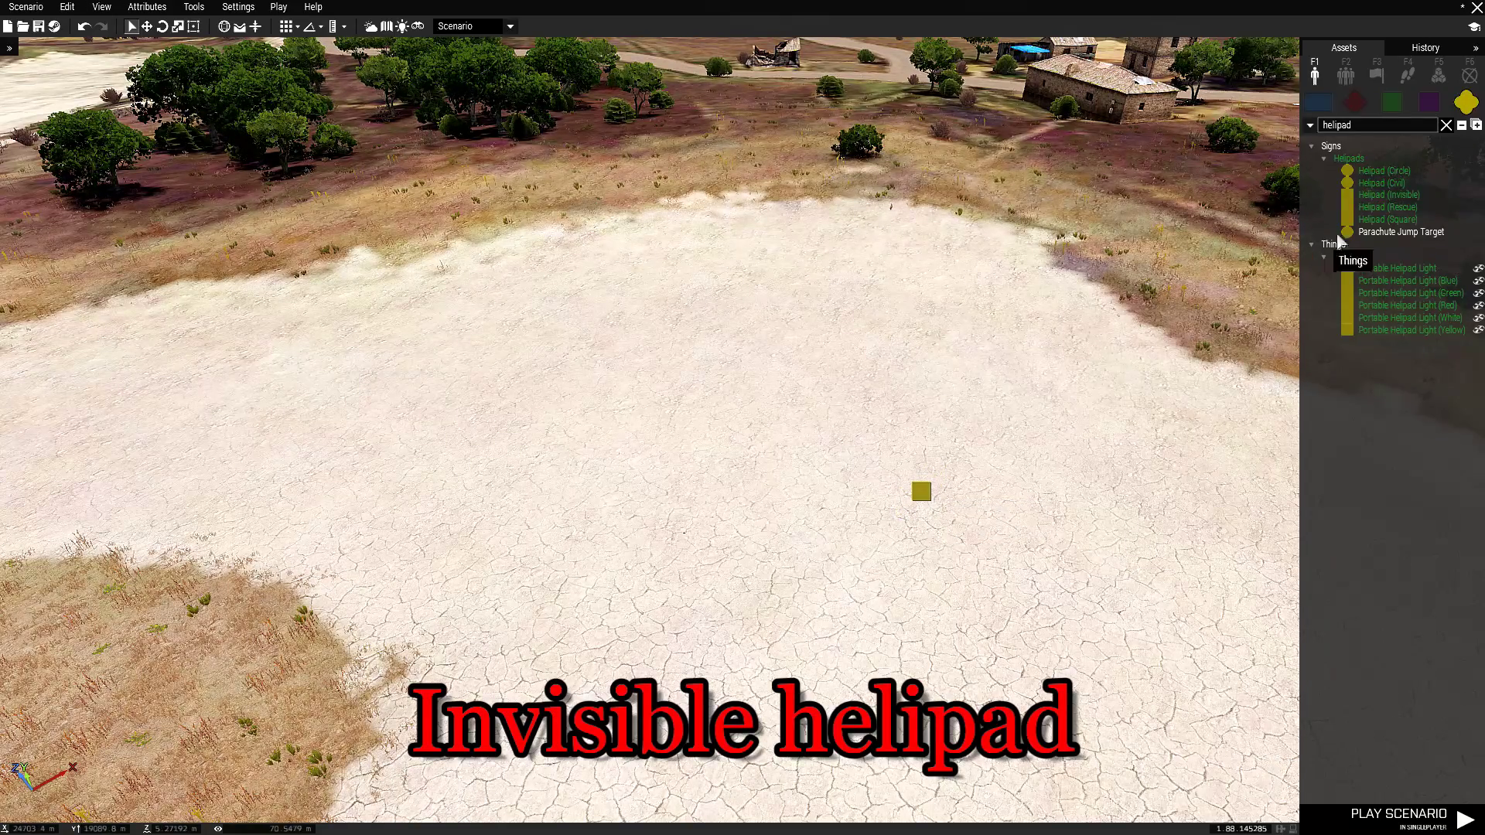
left_click(1389, 198)
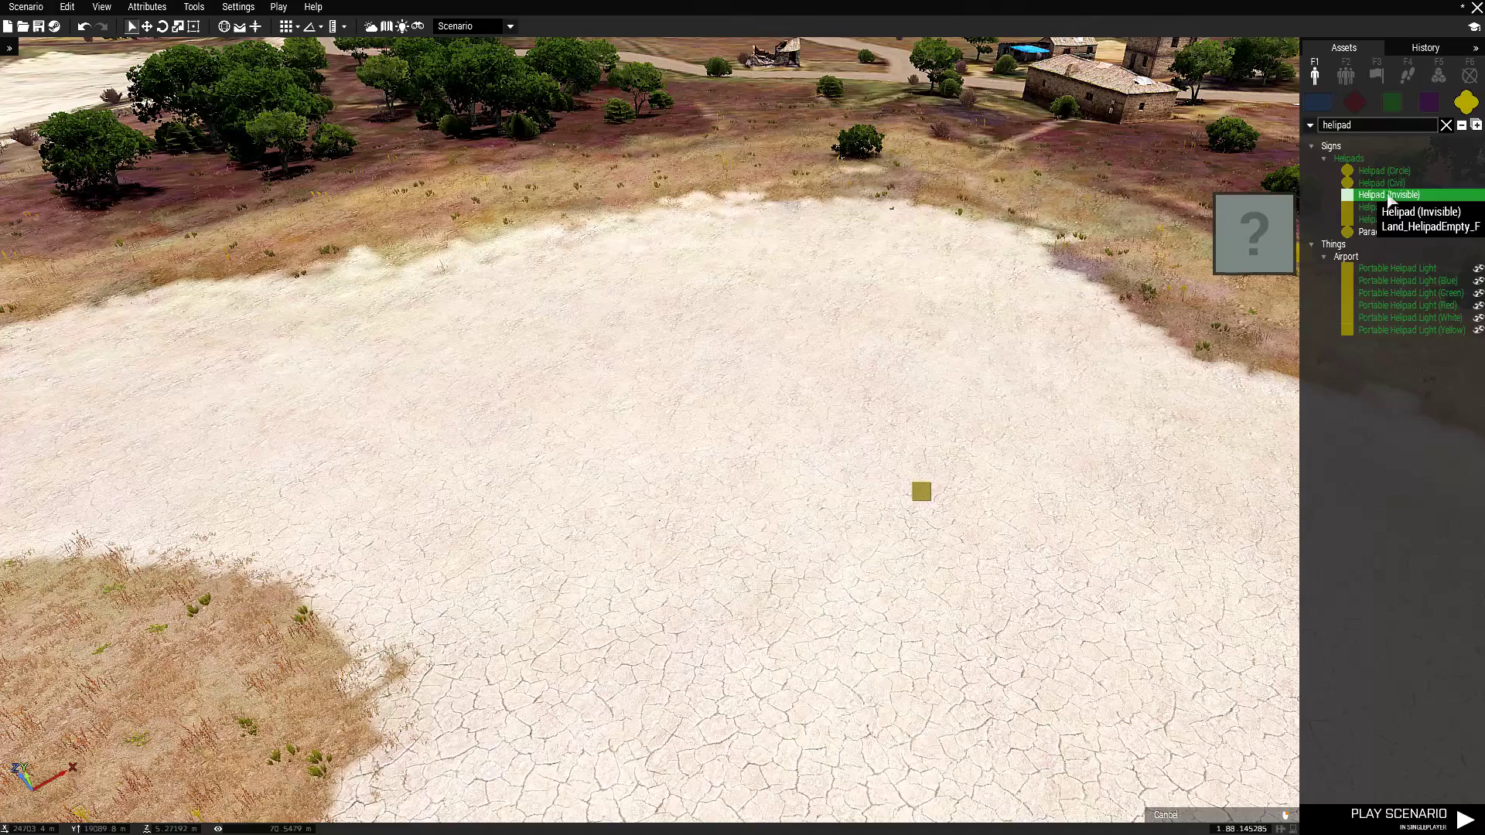
left_click(349, 393)
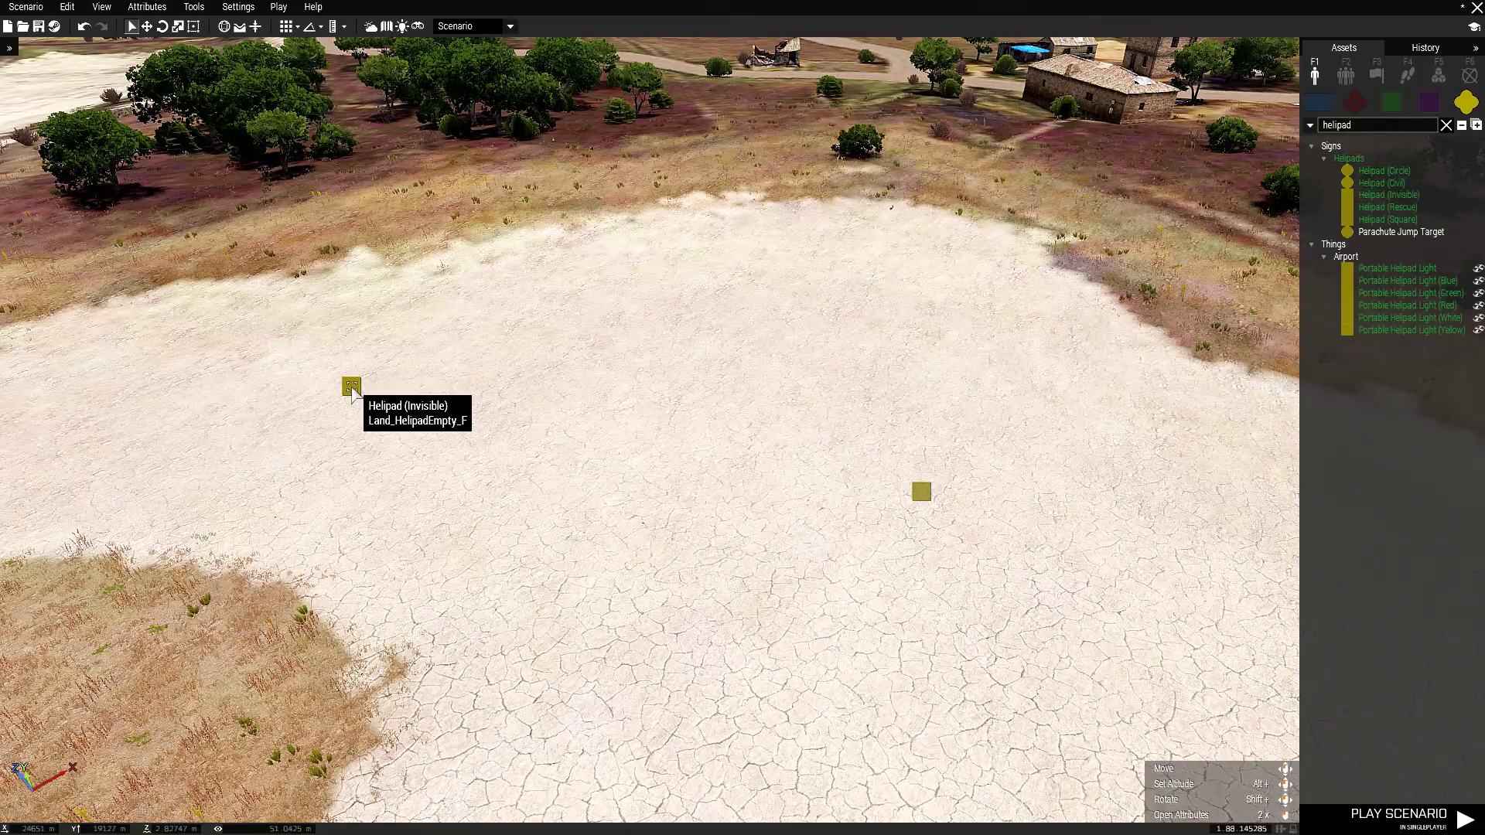
left_click(1444, 129)
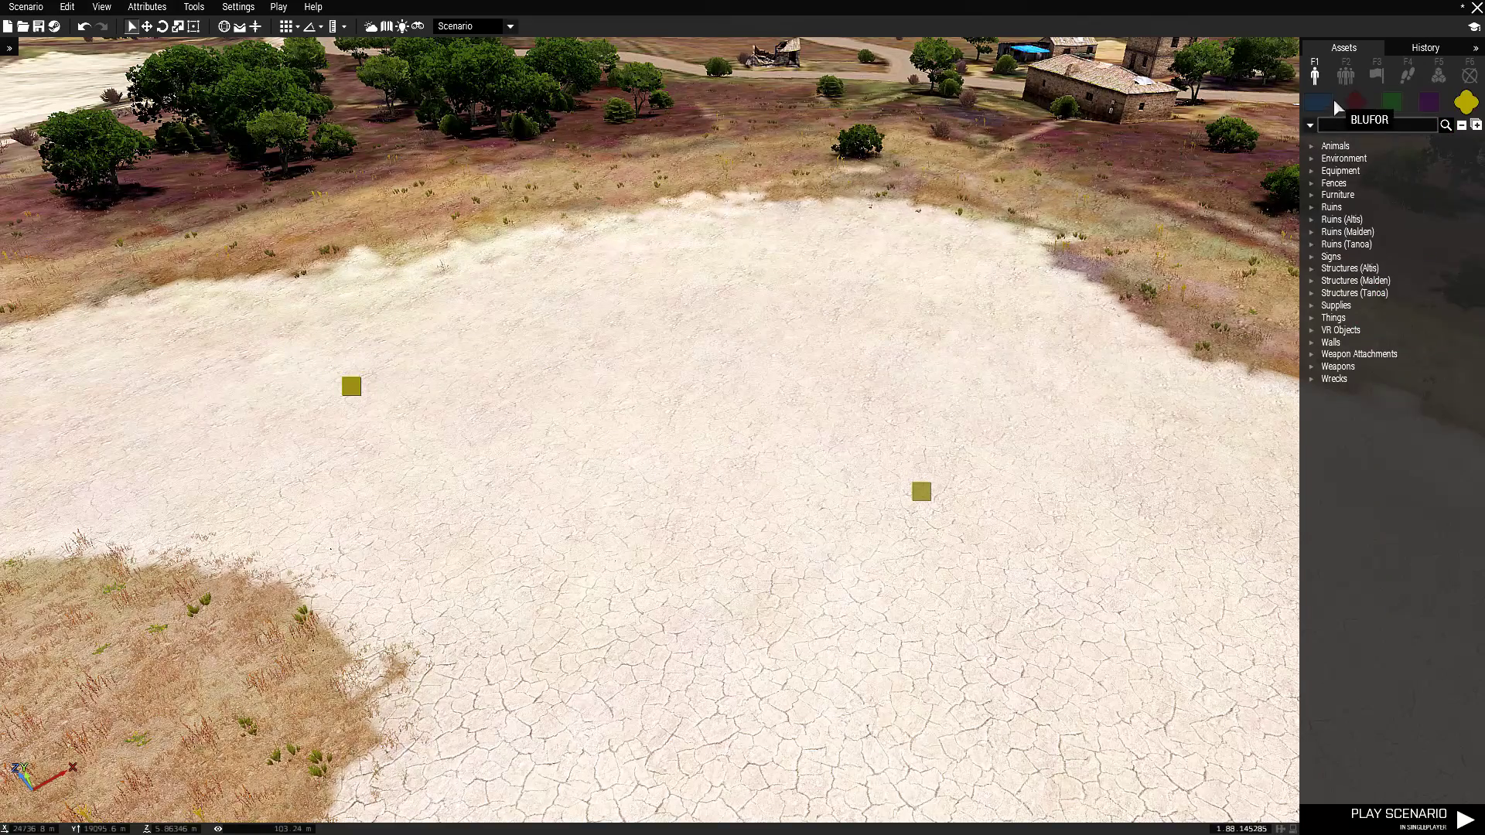
Step: Place a UH-80 Ghost Hawk on the right and left helipads, rotating each
left_click(1318, 101)
left_click(1323, 281)
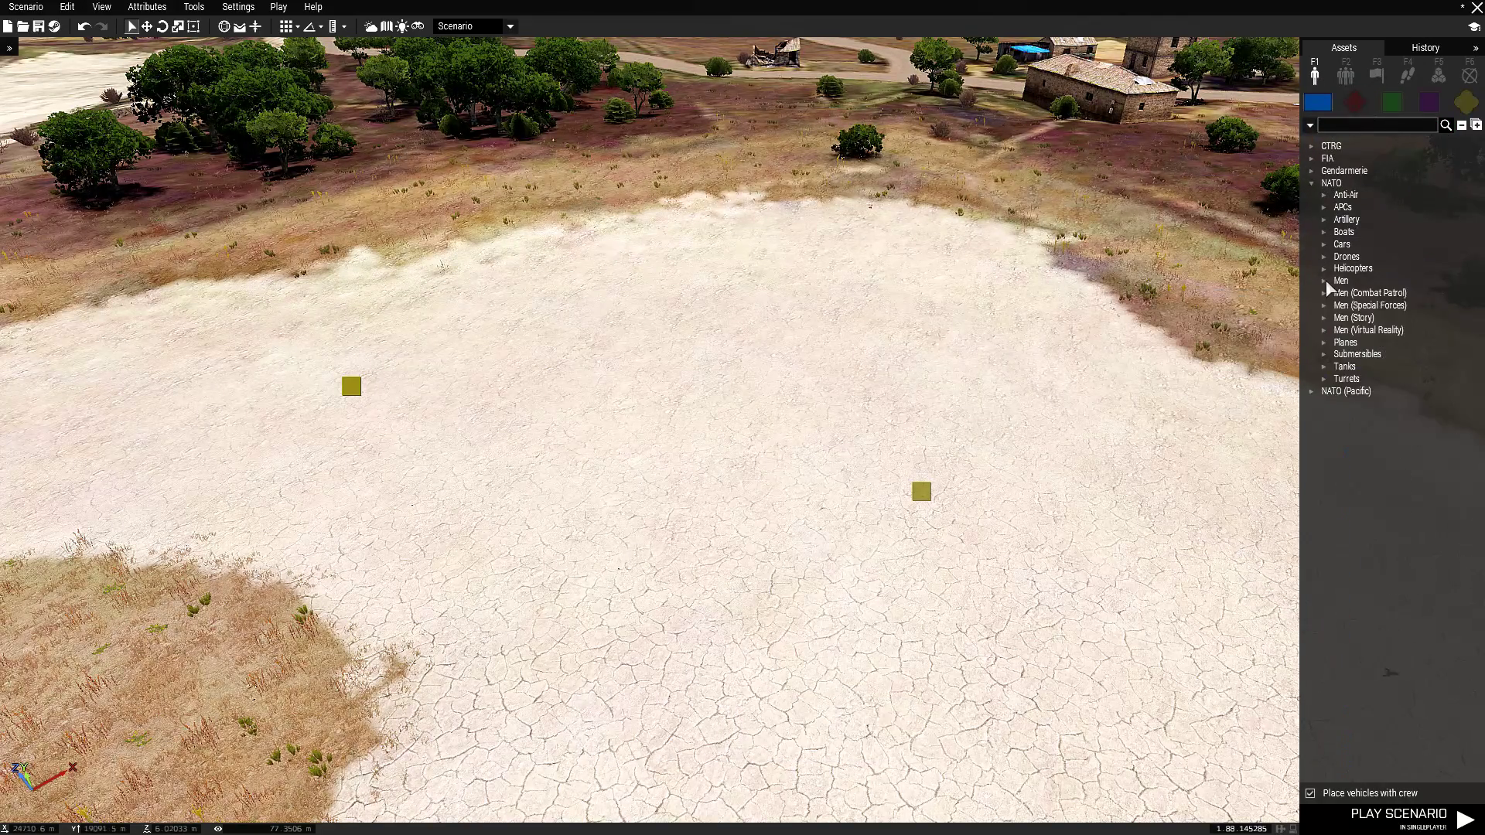
left_click(1321, 269)
left_click(1400, 344)
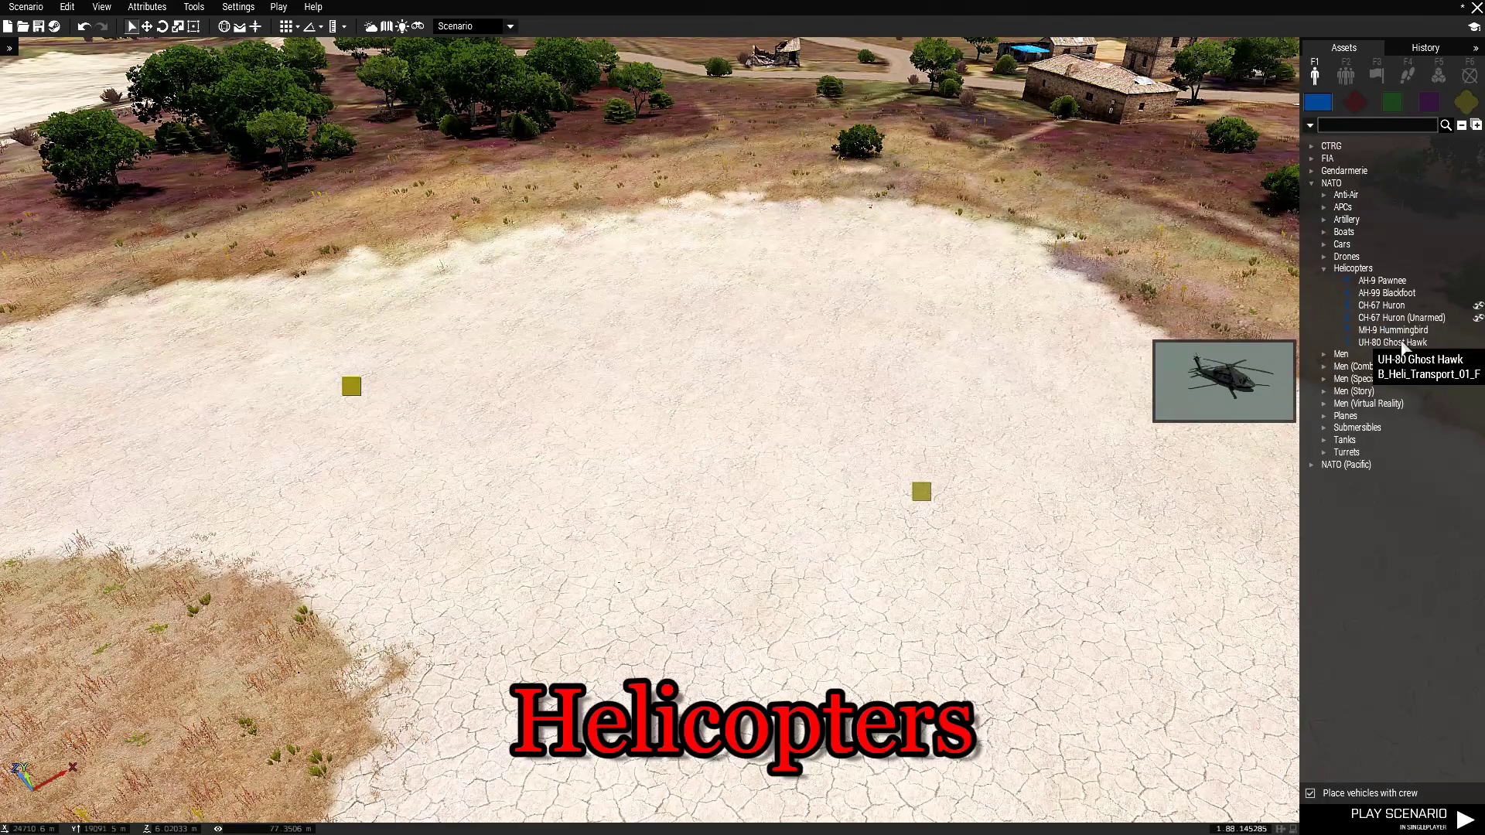
left_click(939, 497)
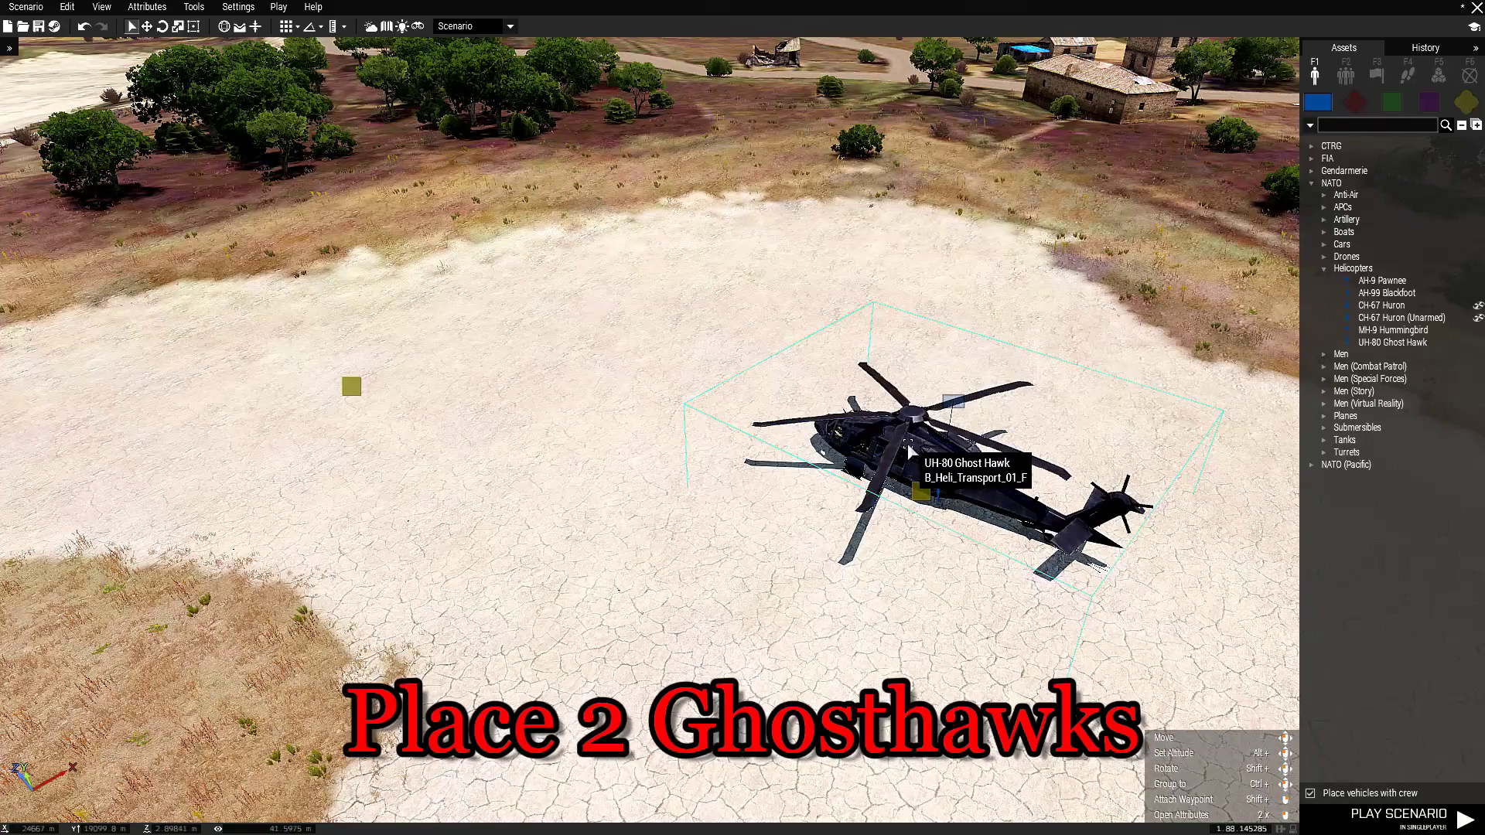
left_click_drag(939, 497, 942, 536, "shift")
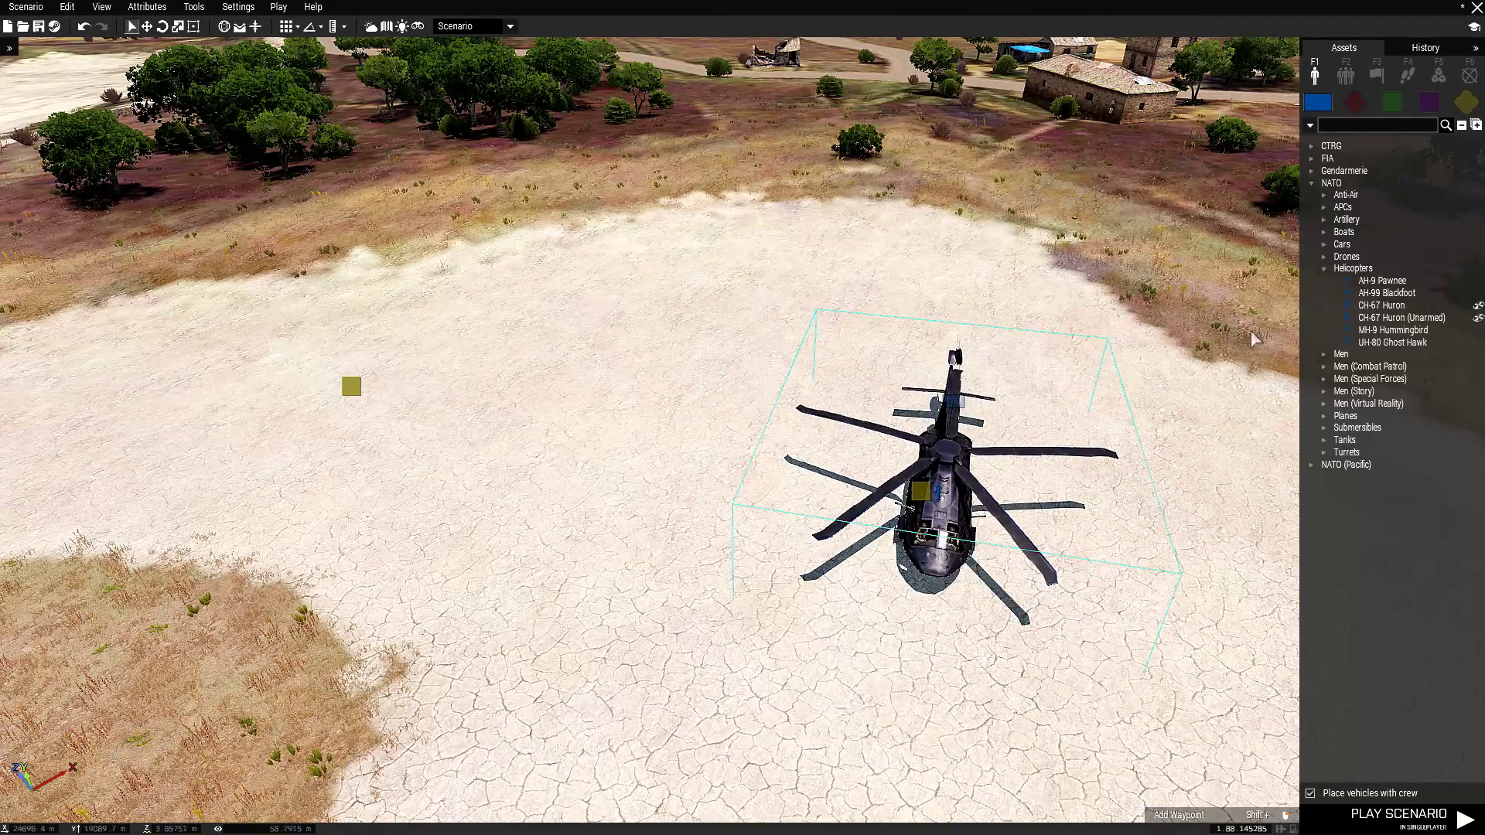
left_click(1384, 342)
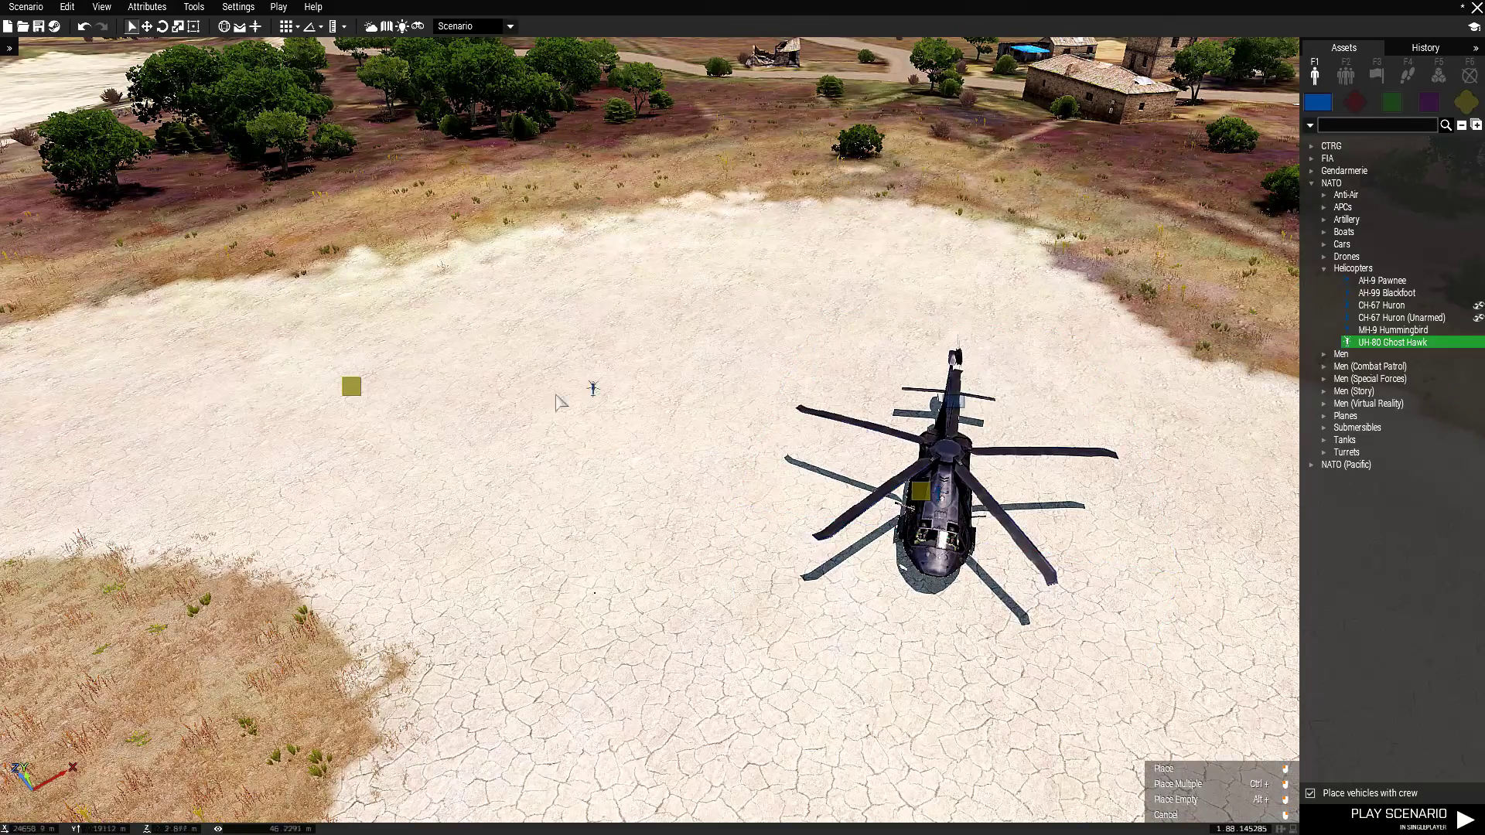
left_click(349, 395)
left_click_drag(324, 383, 363, 483, "shift")
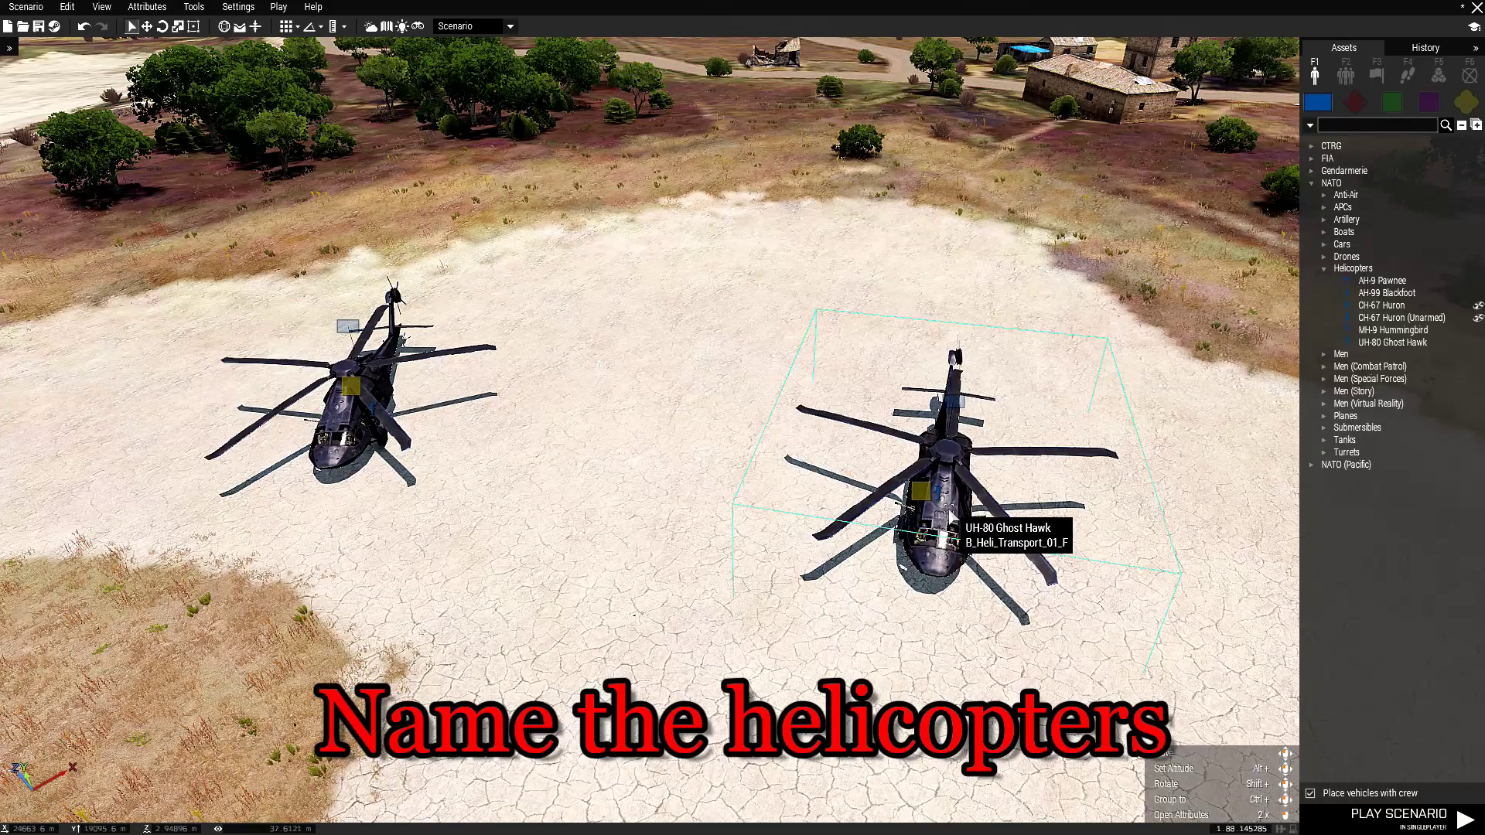
Step: Enter heli1 as the right Ghost Hawk's Variable Name and heli2 for the left one
double_click(945, 538)
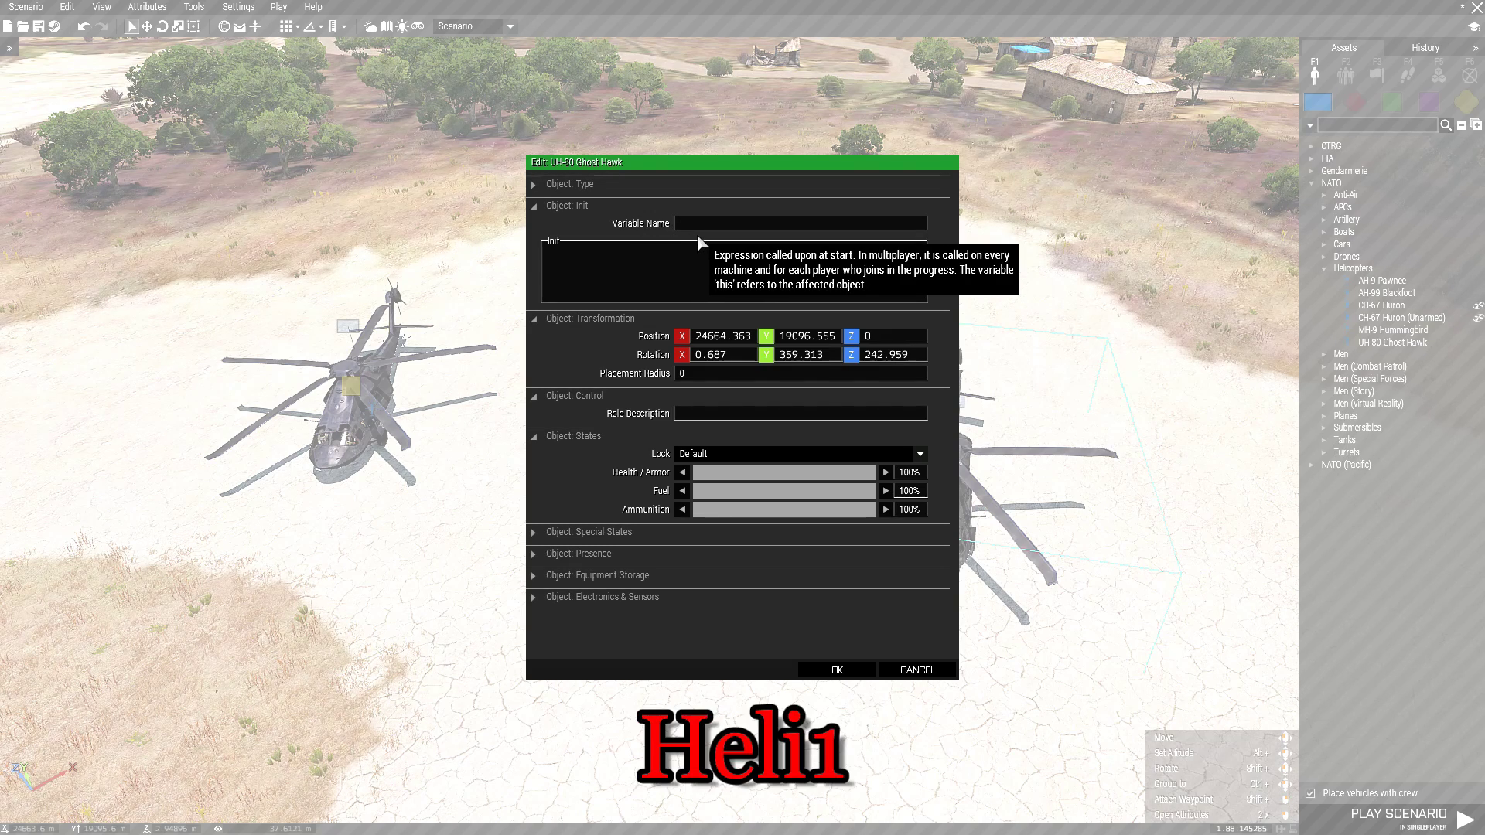
type("heli1")
key("Return")
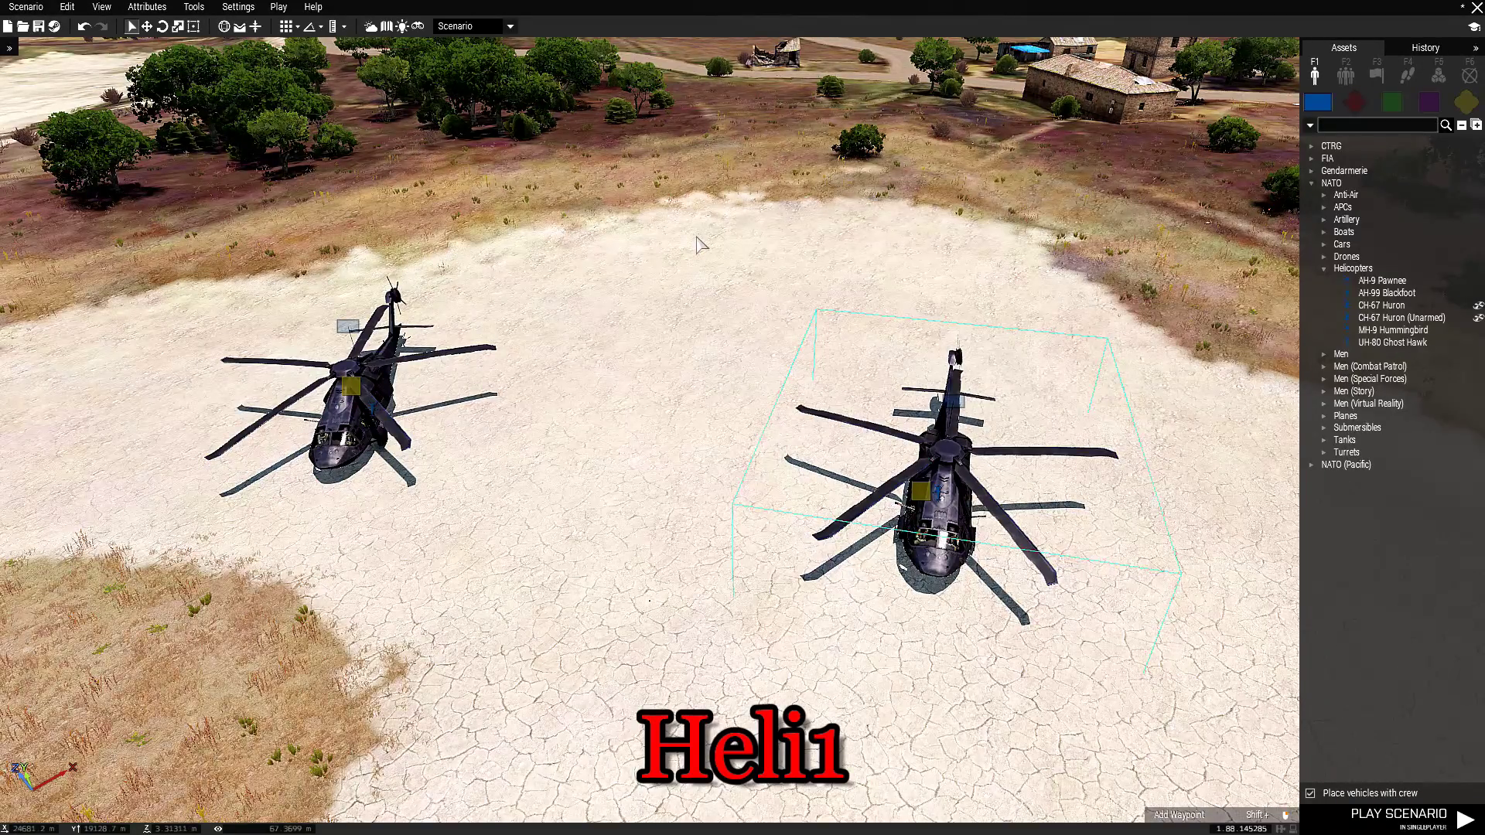
left_click(354, 431)
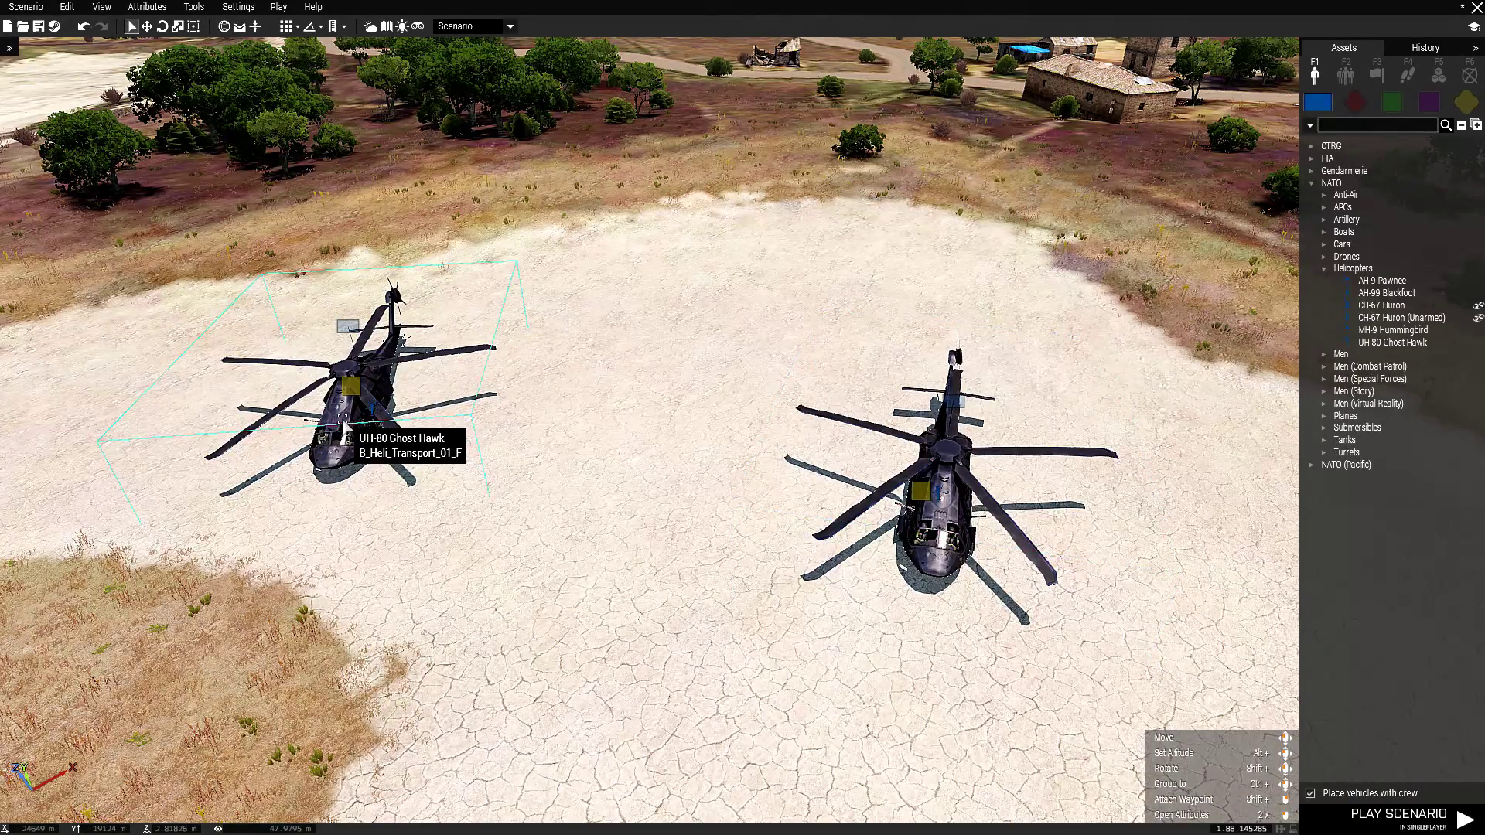
double_click(354, 431)
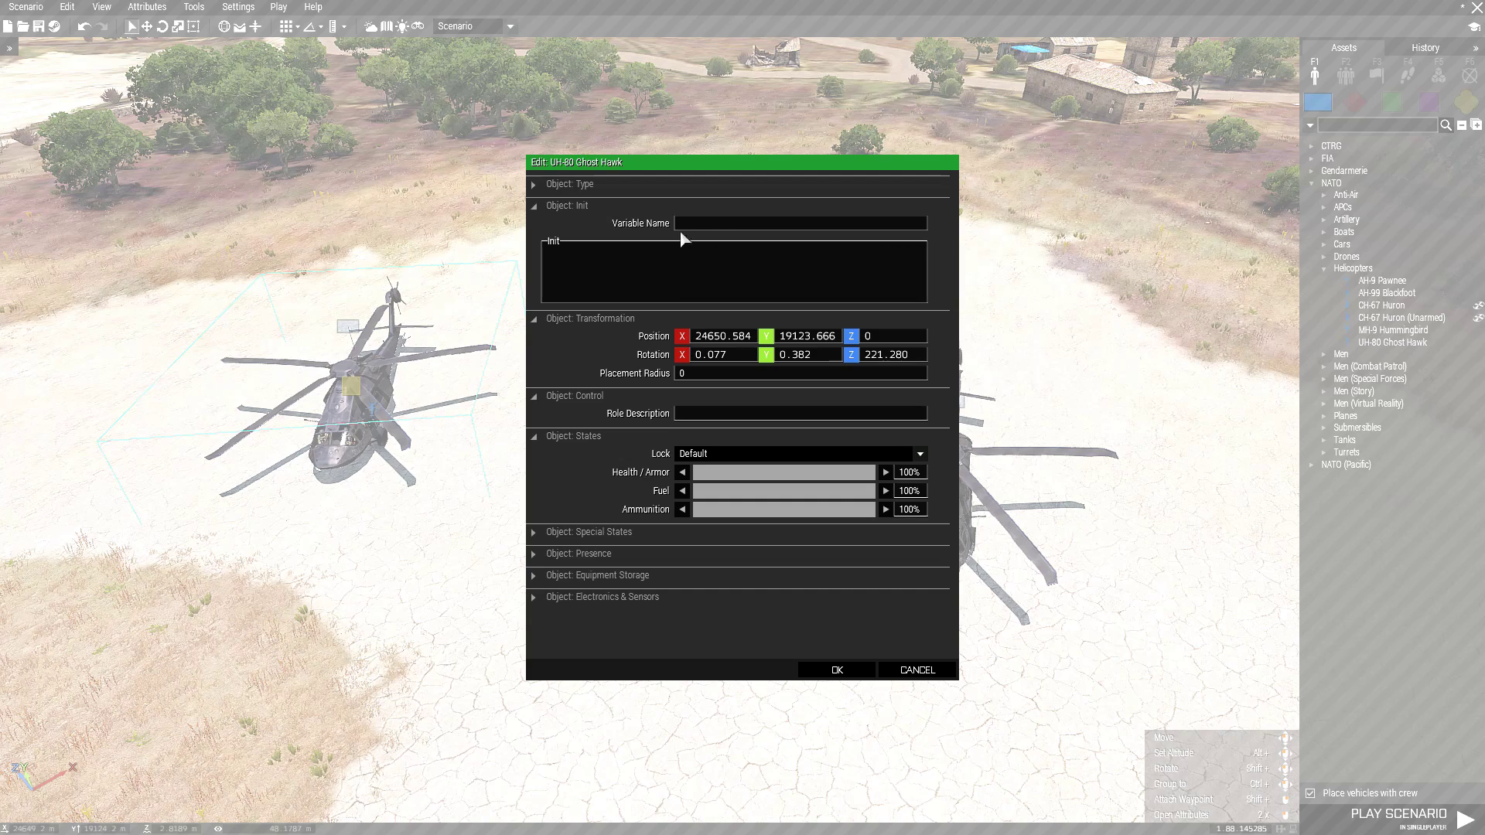
left_click(694, 220)
type("heli2")
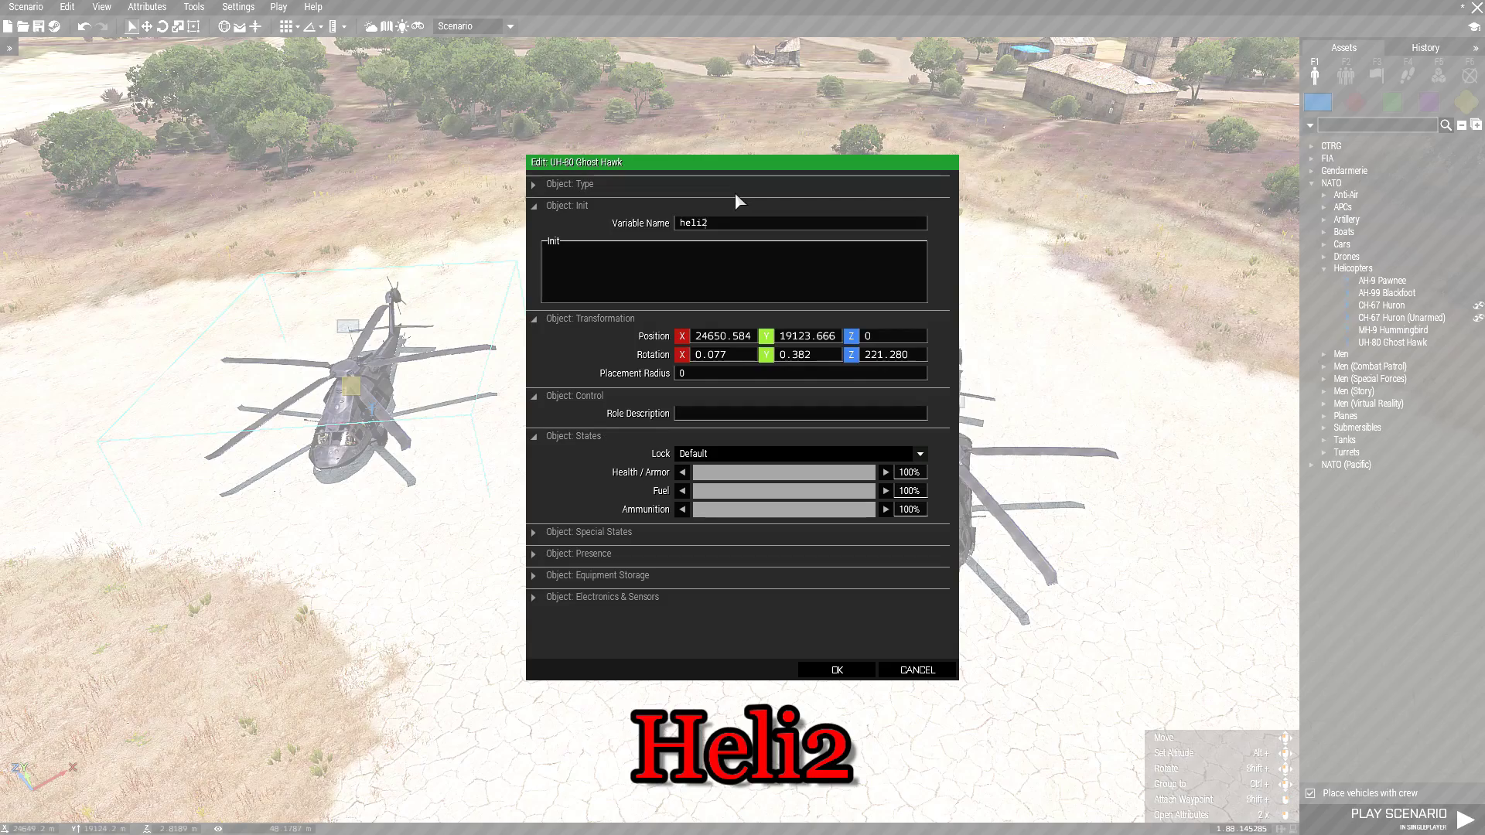
key("Return")
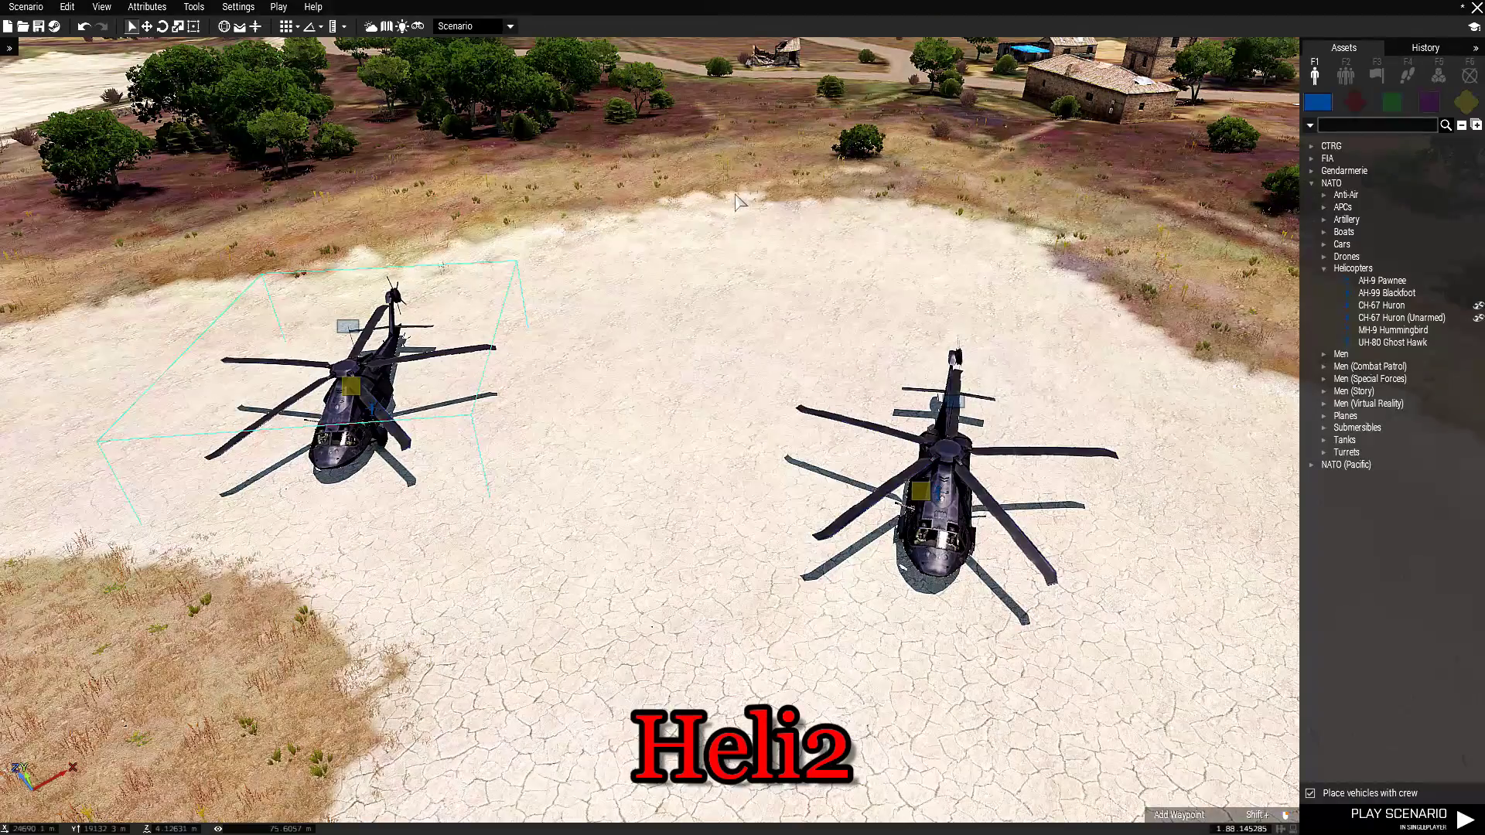